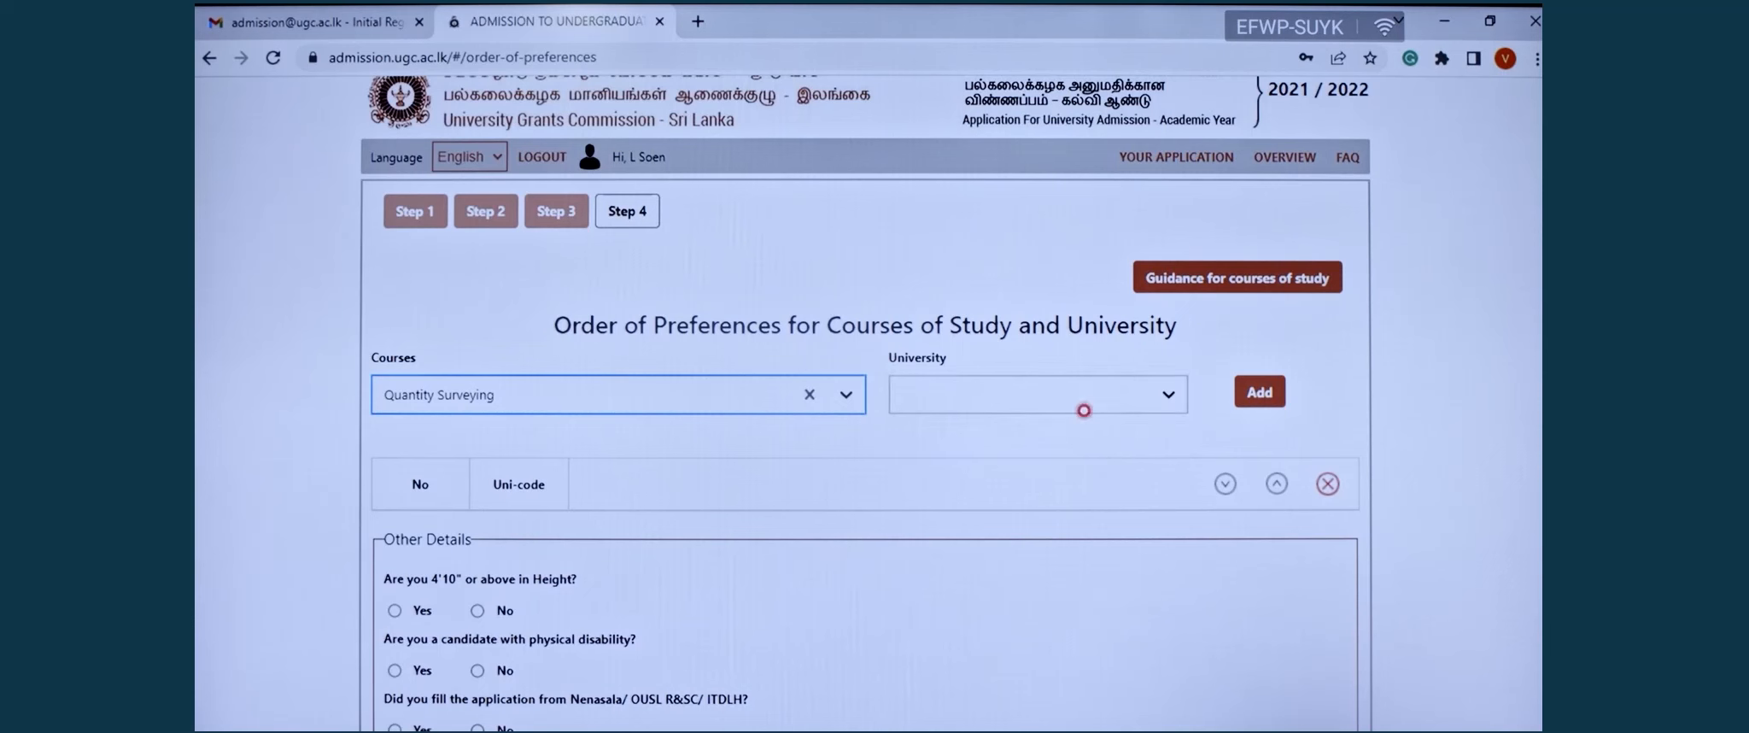
Add Quantity Surveying at the University of Moratuwa to the order of preferences
left_click(1164, 397)
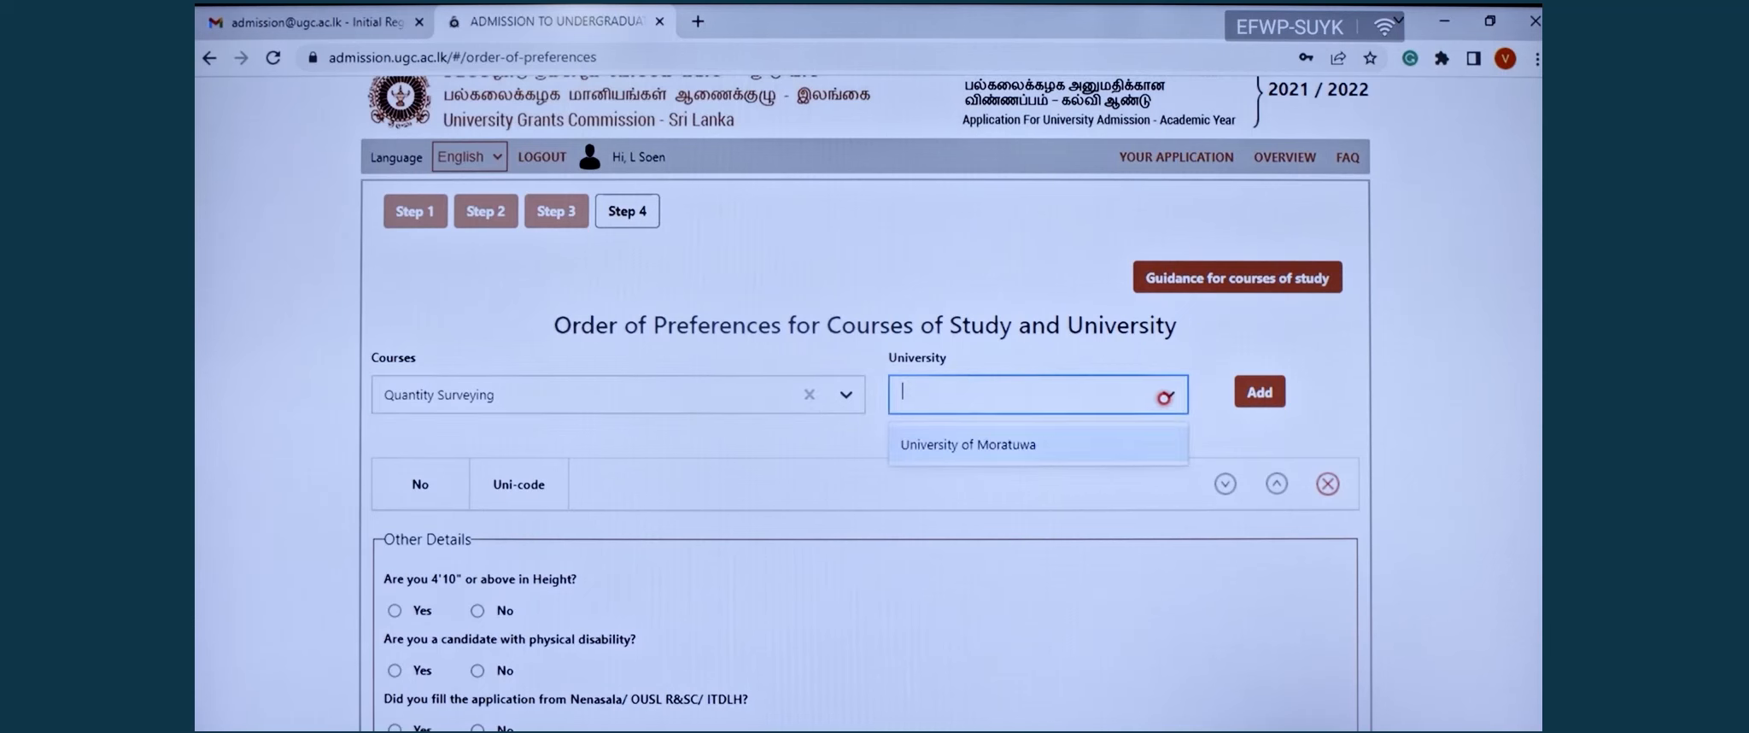
left_click(1115, 449)
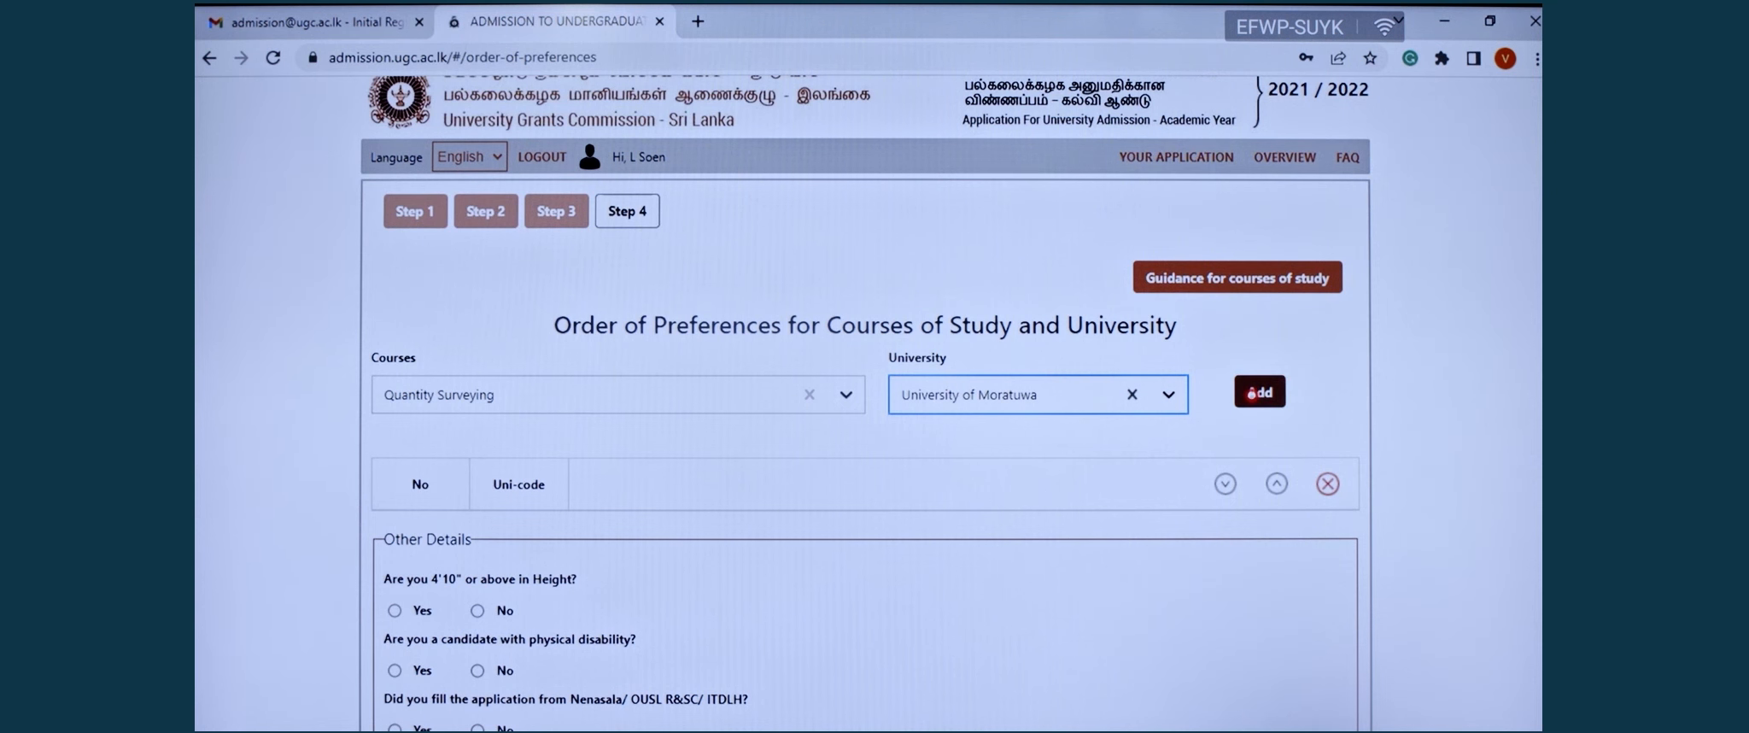
left_click(1253, 392)
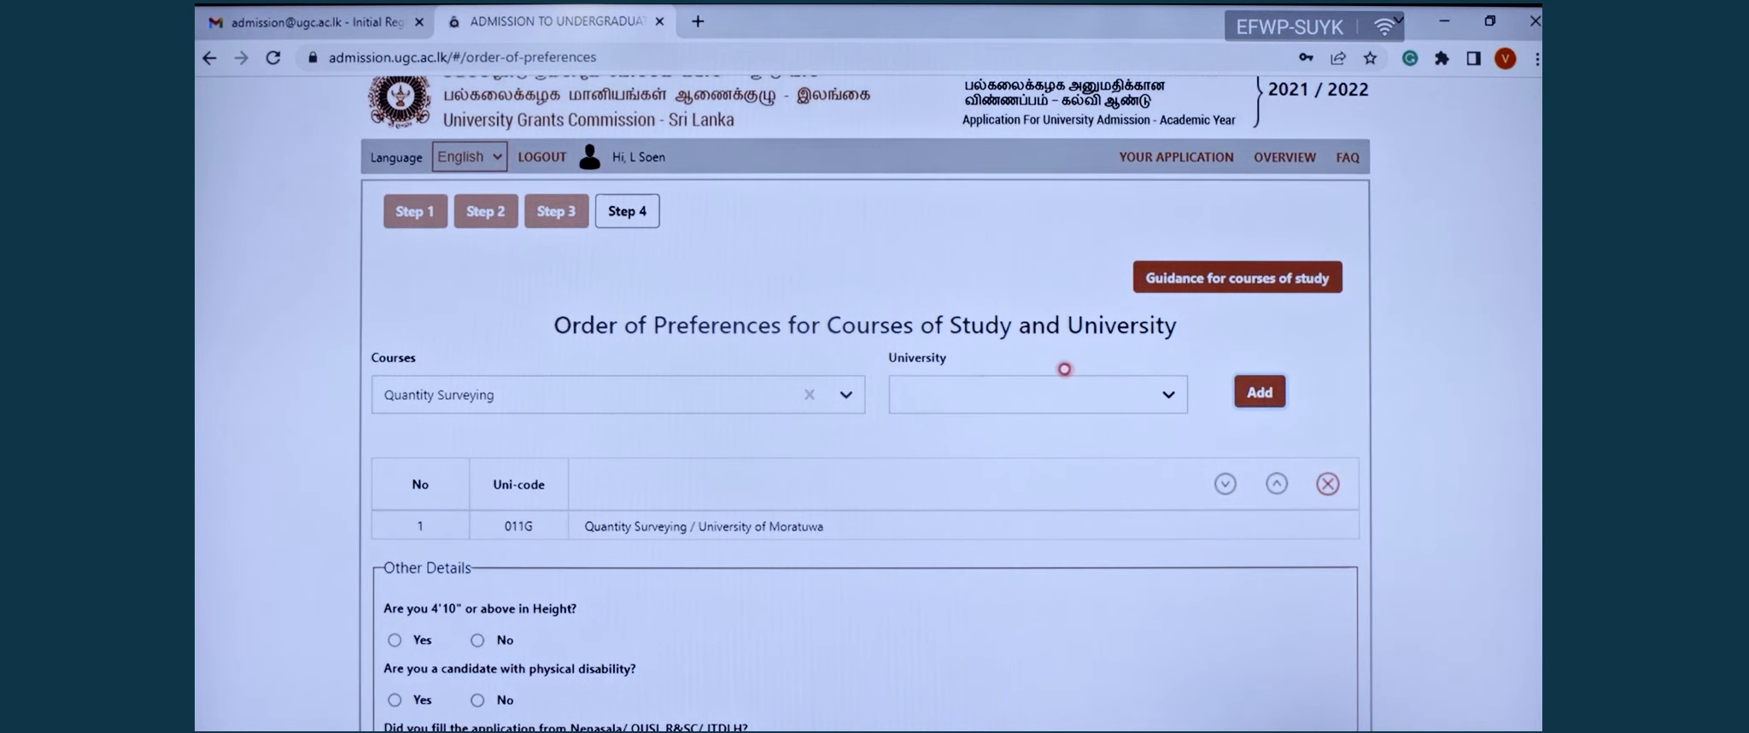
Add Architecture at the University of Moratuwa to the preference list
left_click(847, 391)
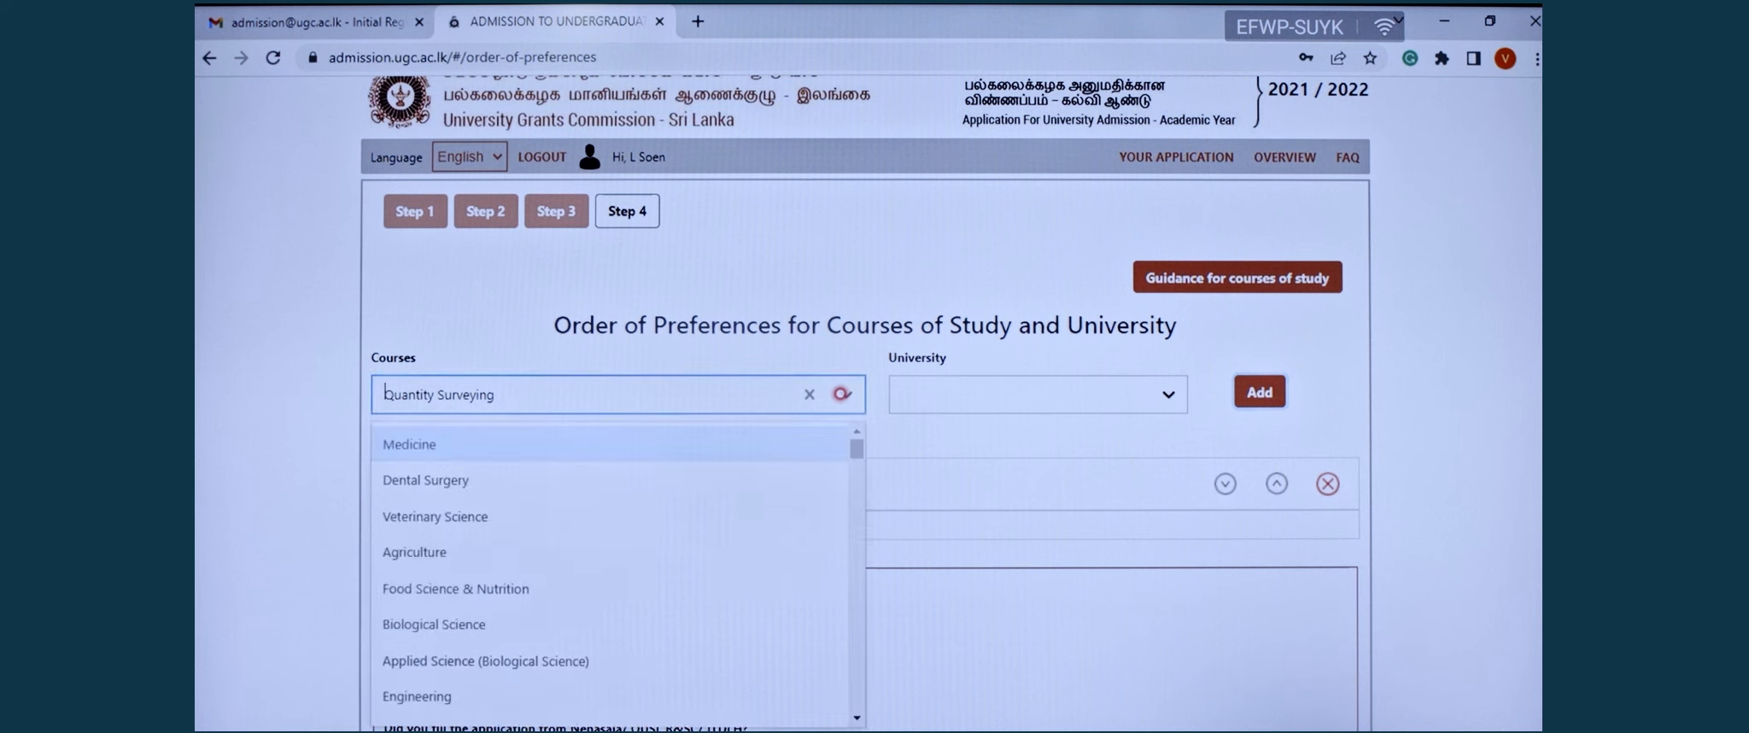
scroll(752, 513, "down", 5)
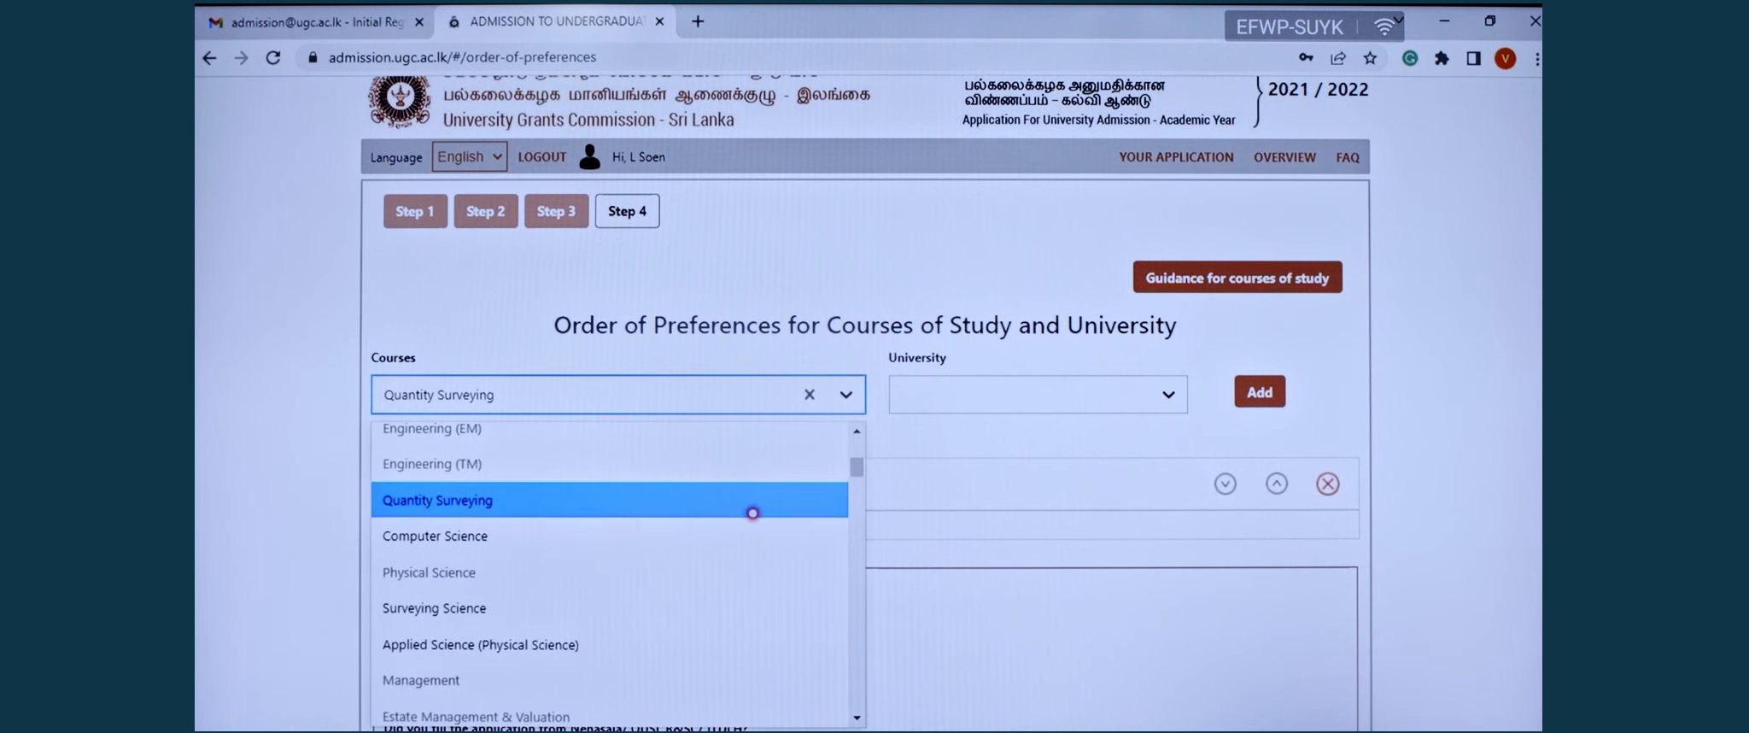
scroll(753, 513, "down", 2)
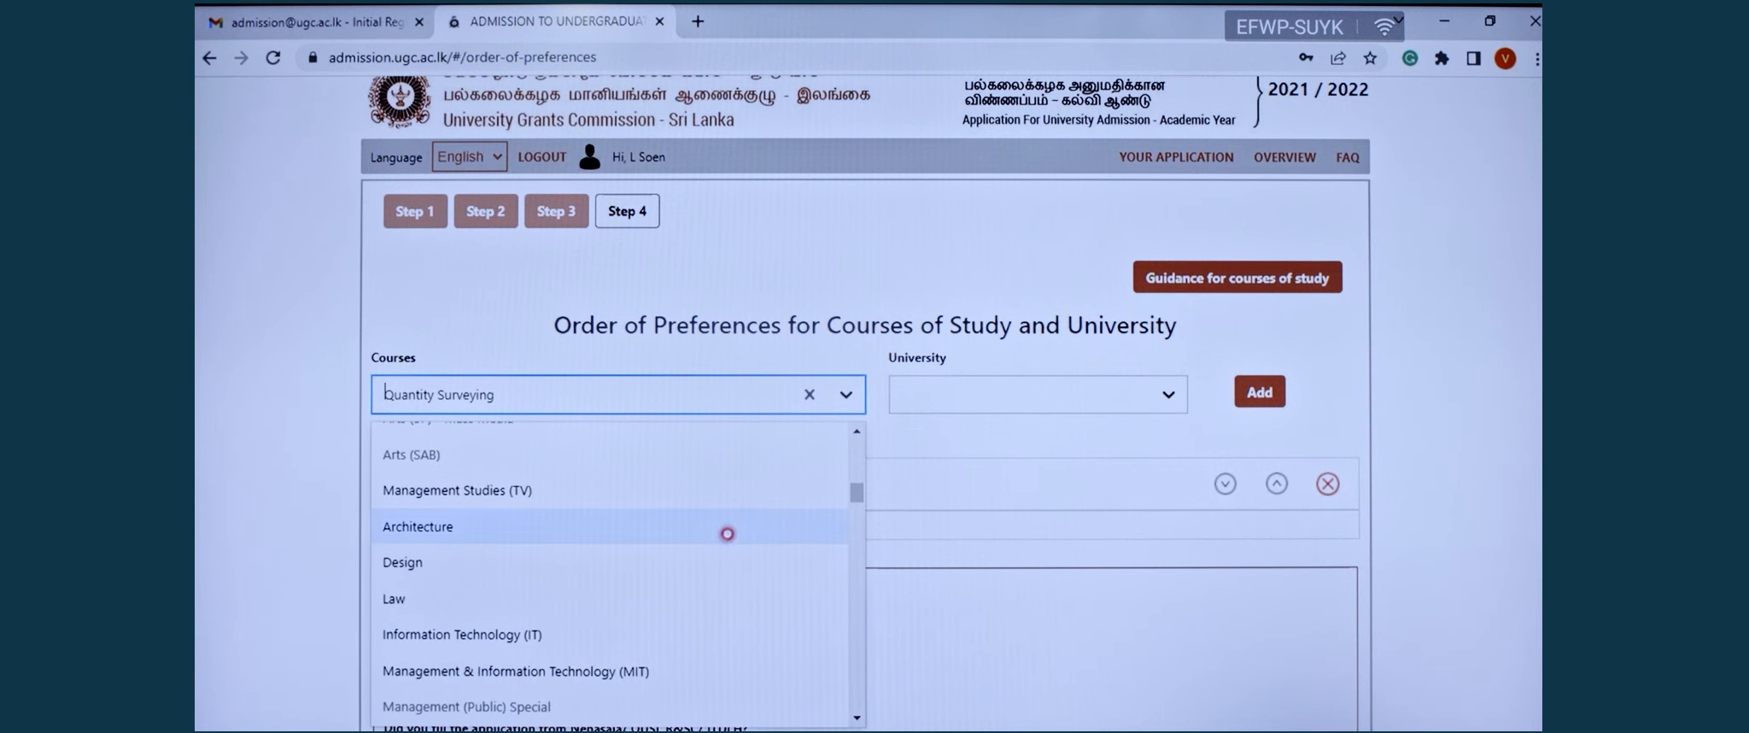
left_click(718, 523)
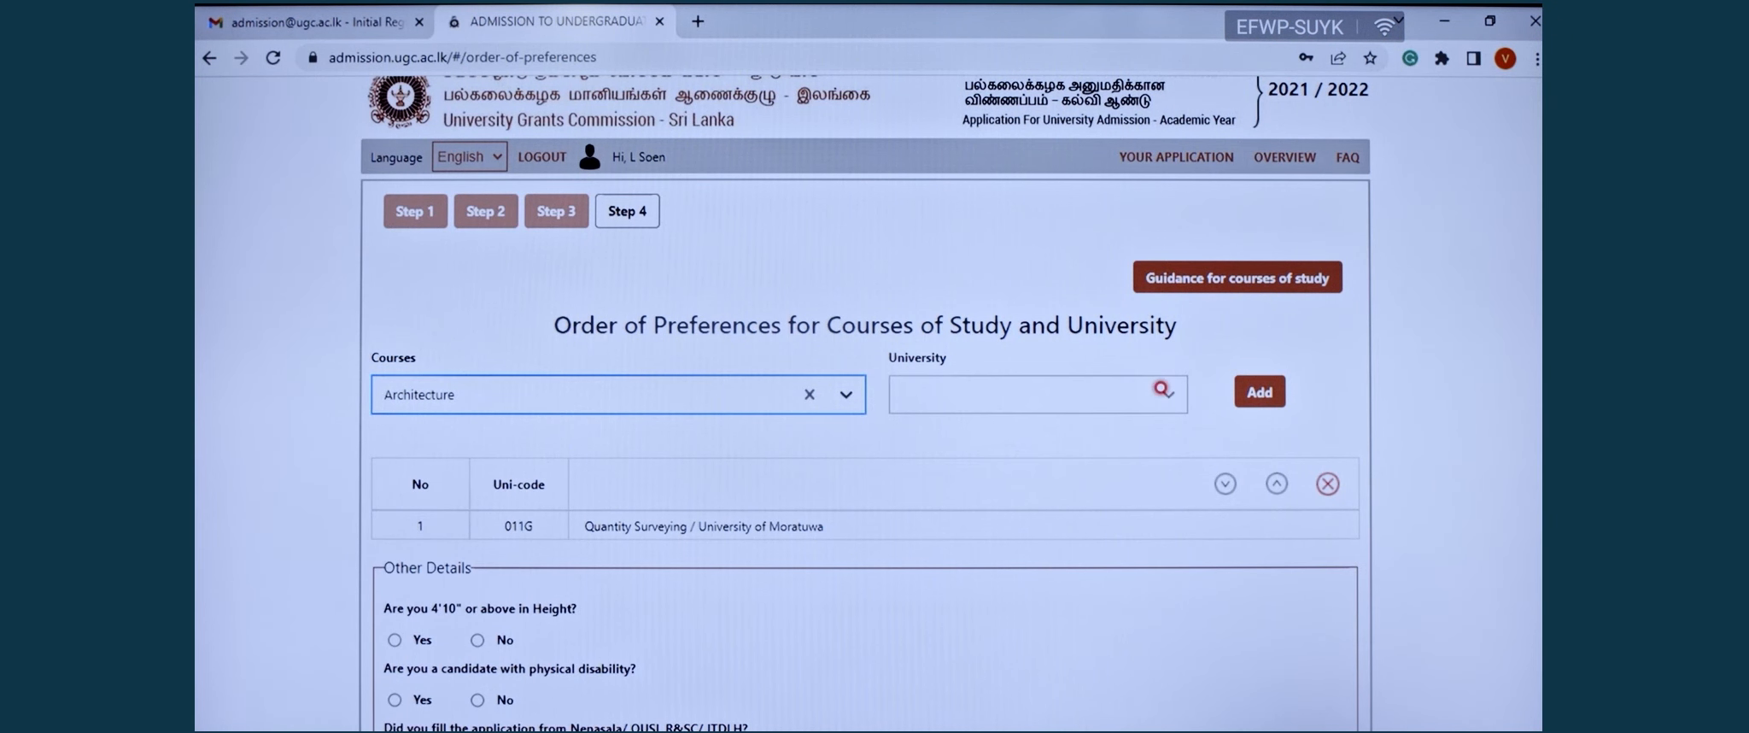
left_click(1162, 390)
left_click(1112, 438)
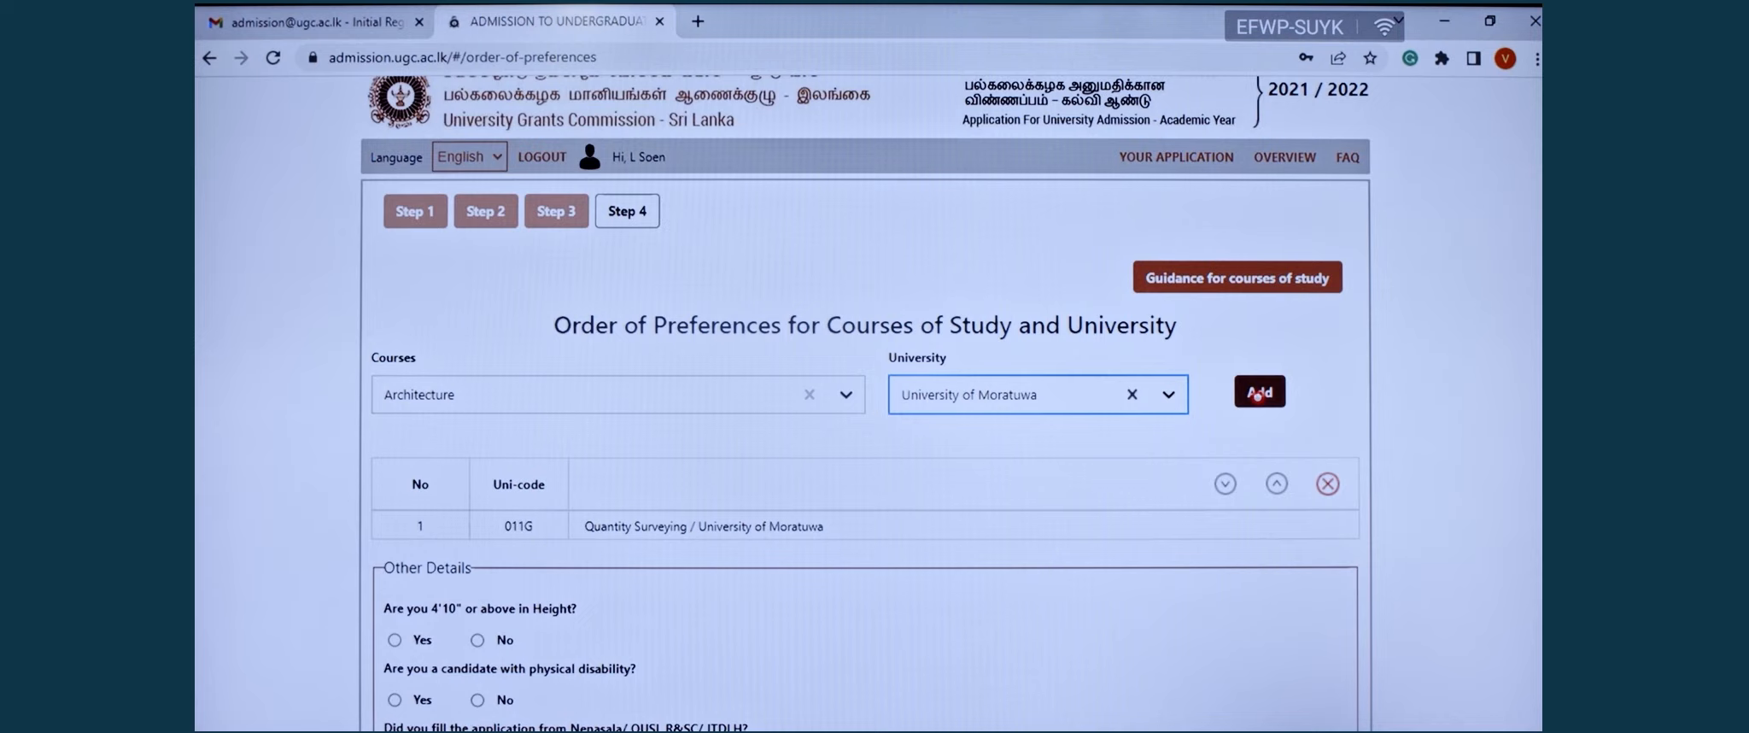
left_click(1257, 394)
Add Design at the University of Moratuwa to the preference list
left_click(848, 394)
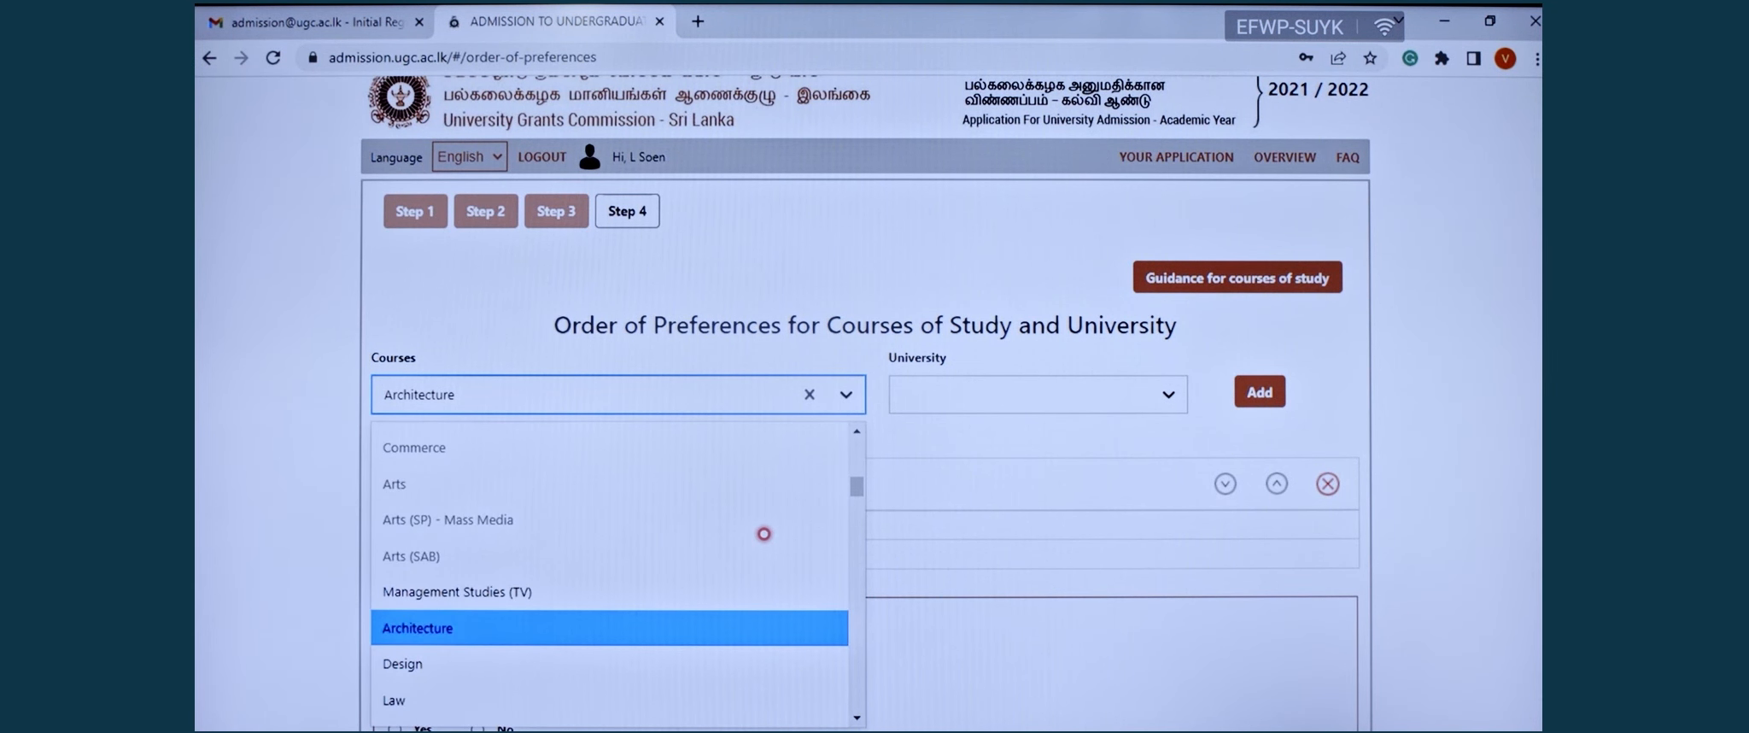
scroll(764, 533, "down", 1)
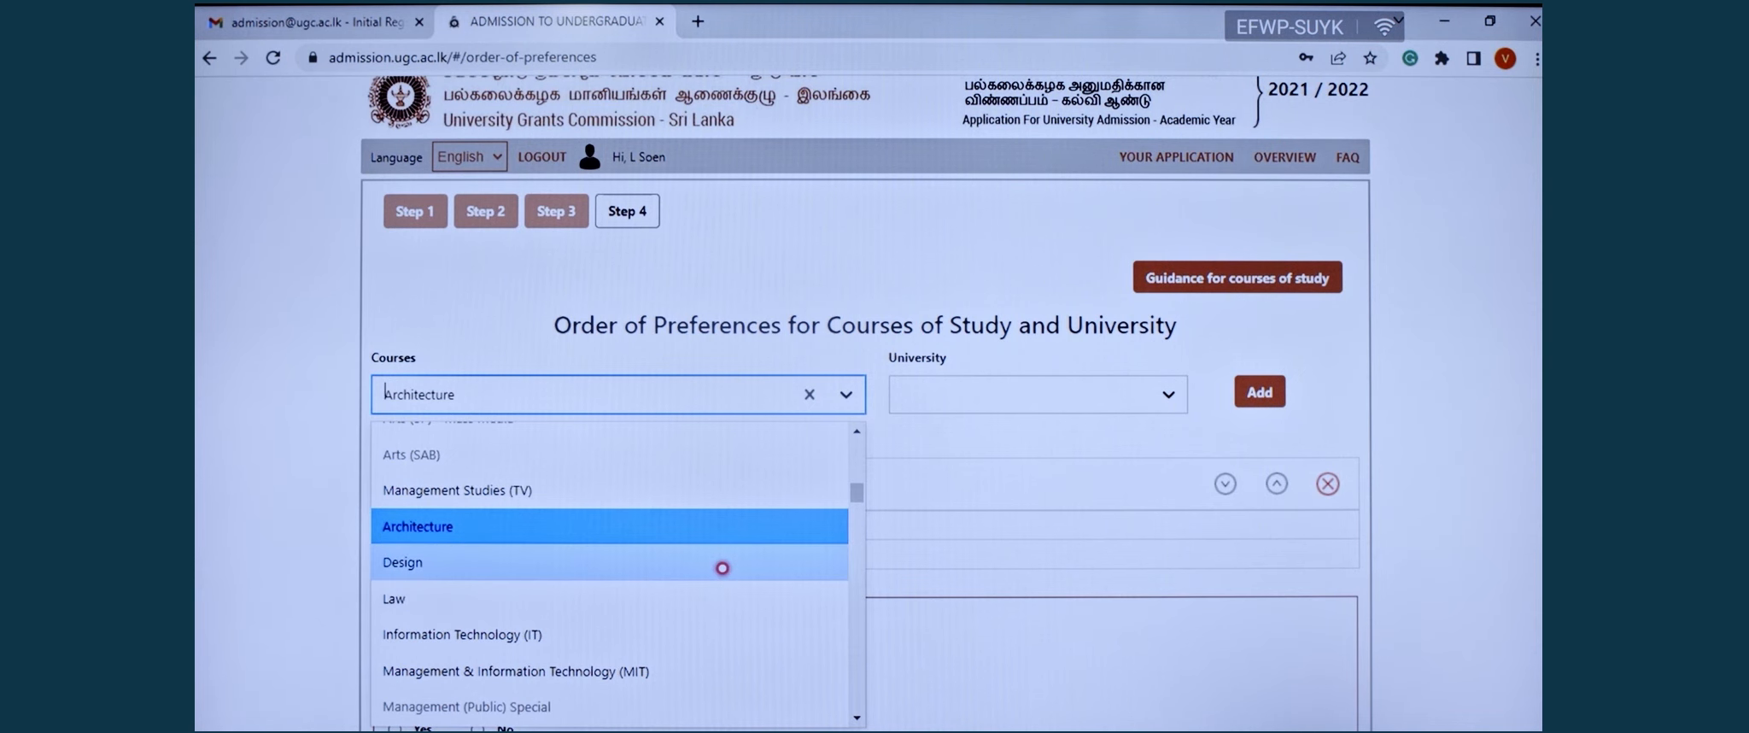
left_click(721, 568)
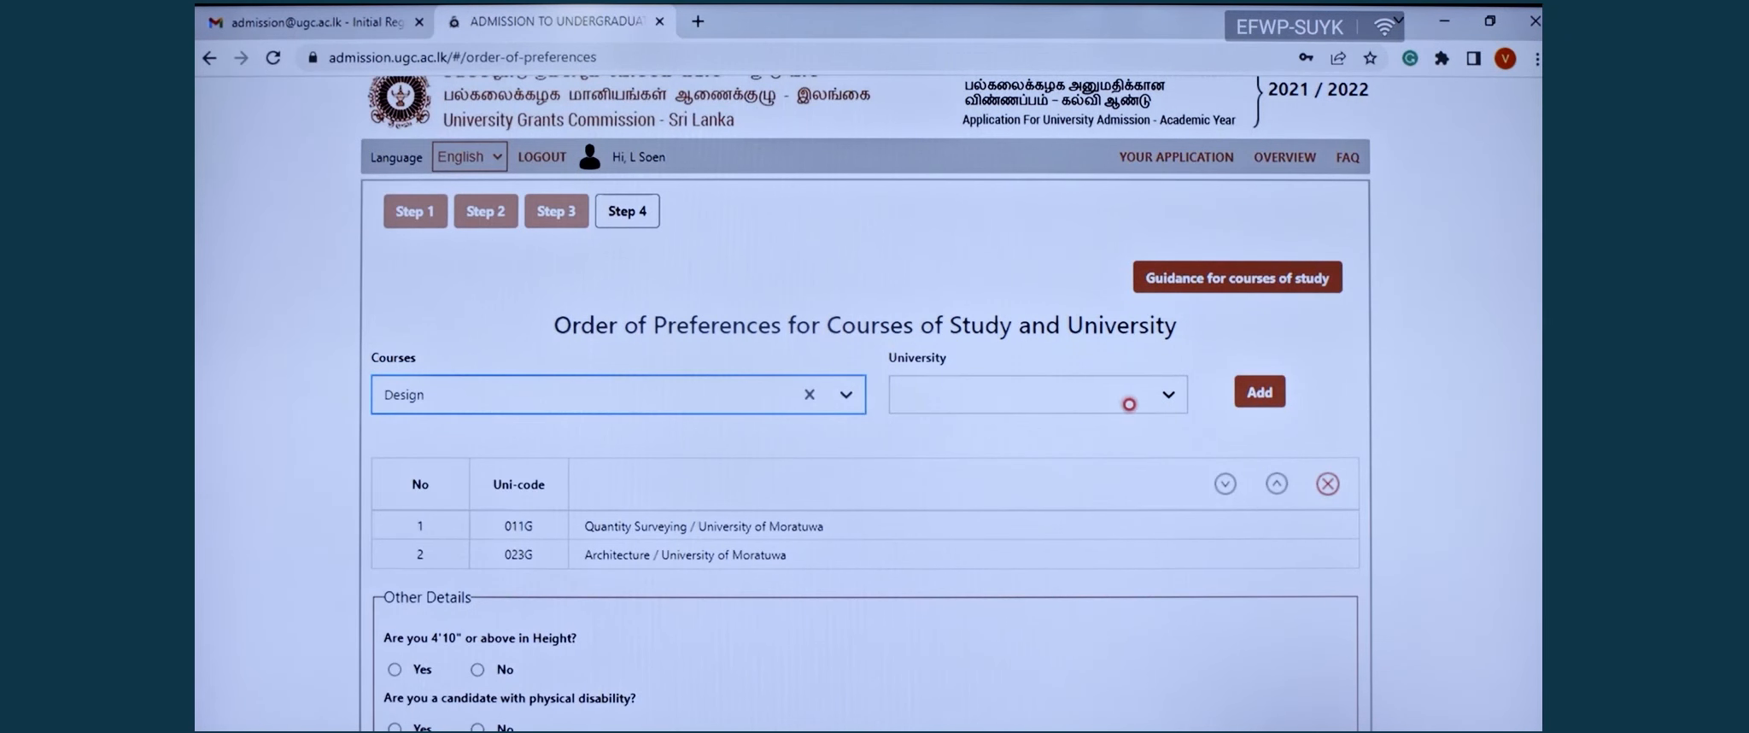
left_click(1163, 399)
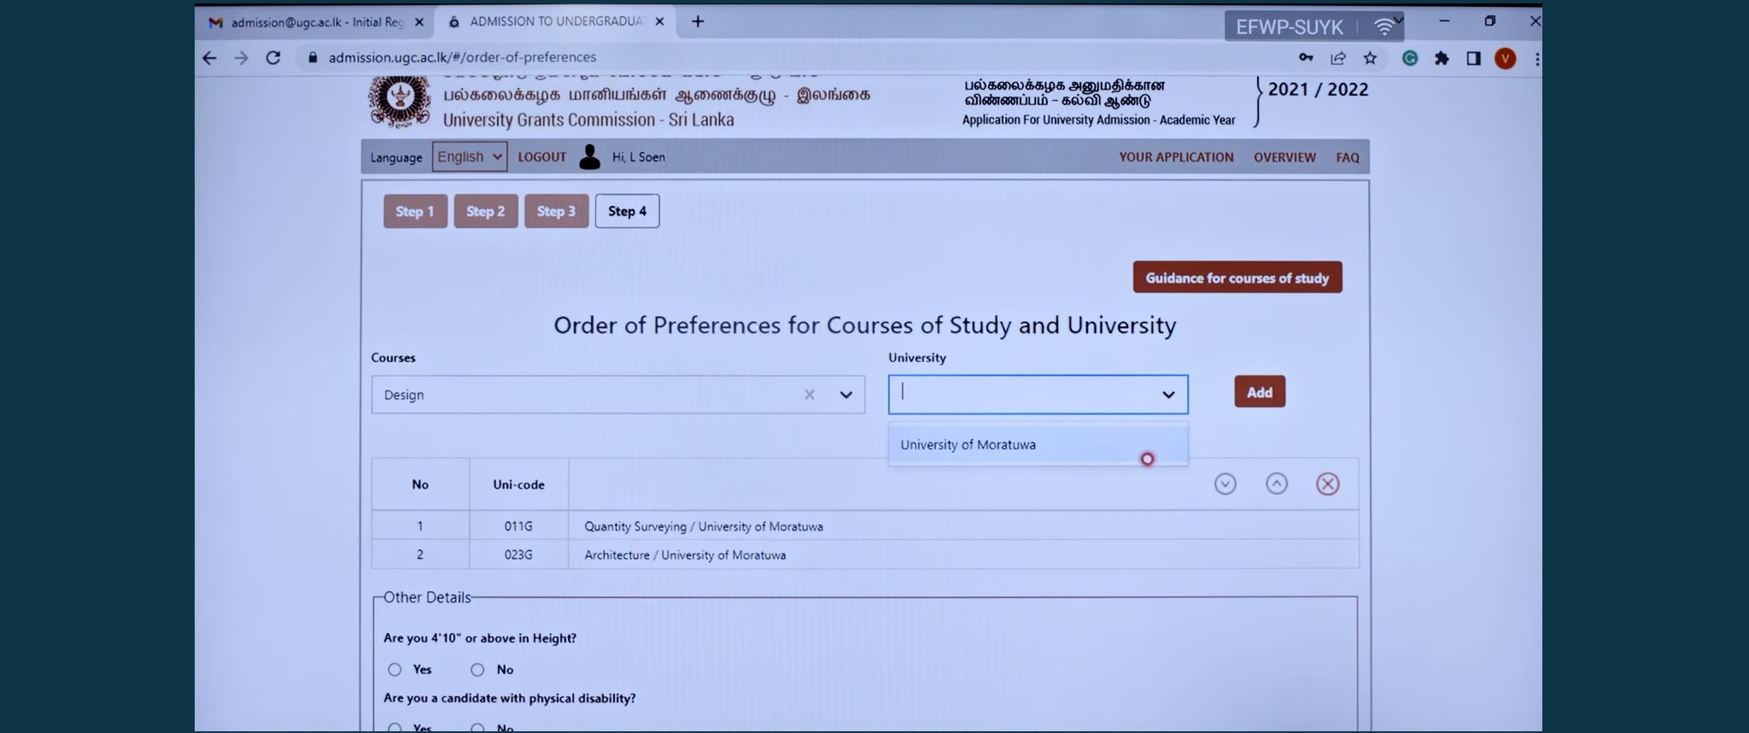
left_click(1147, 459)
left_click(1261, 392)
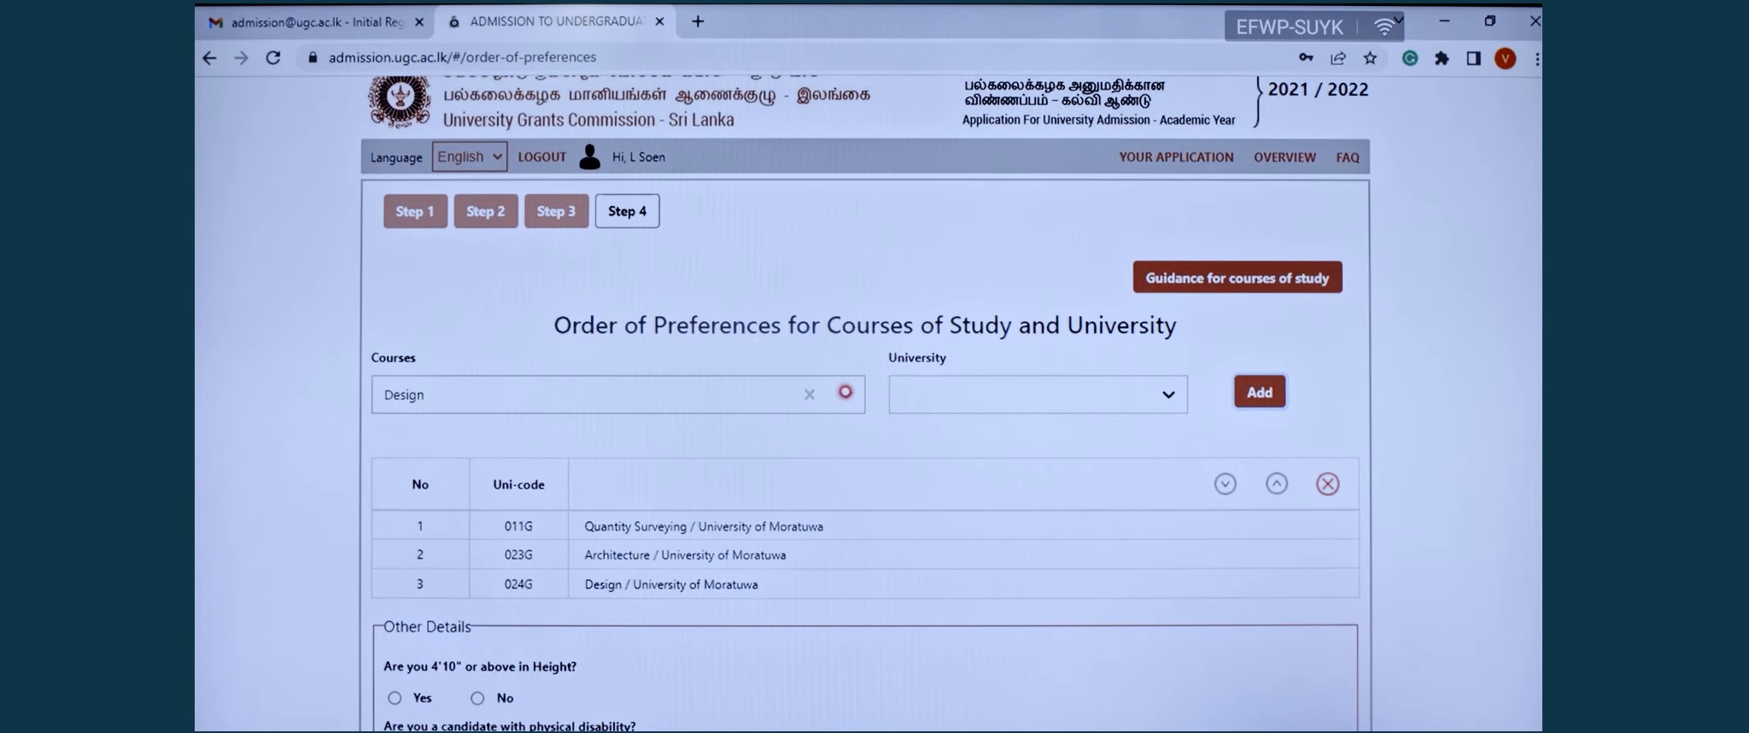
Add Law at the University of Peradeniya to the preference list
left_click(844, 391)
scroll(725, 539, "down", 5)
scroll(725, 539, "down", 3)
left_click(687, 600)
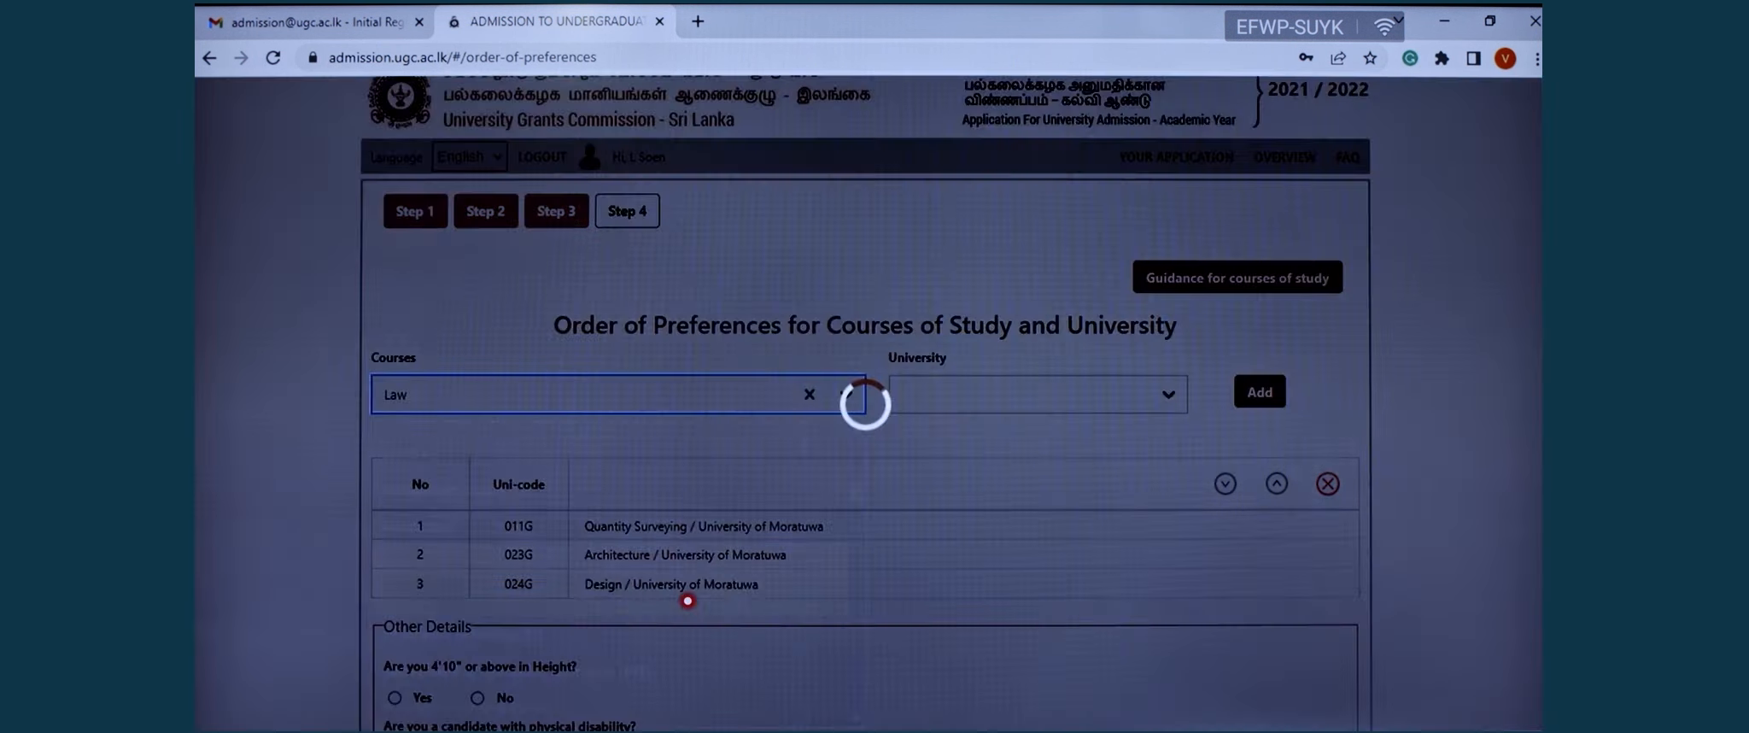
left_click(1170, 396)
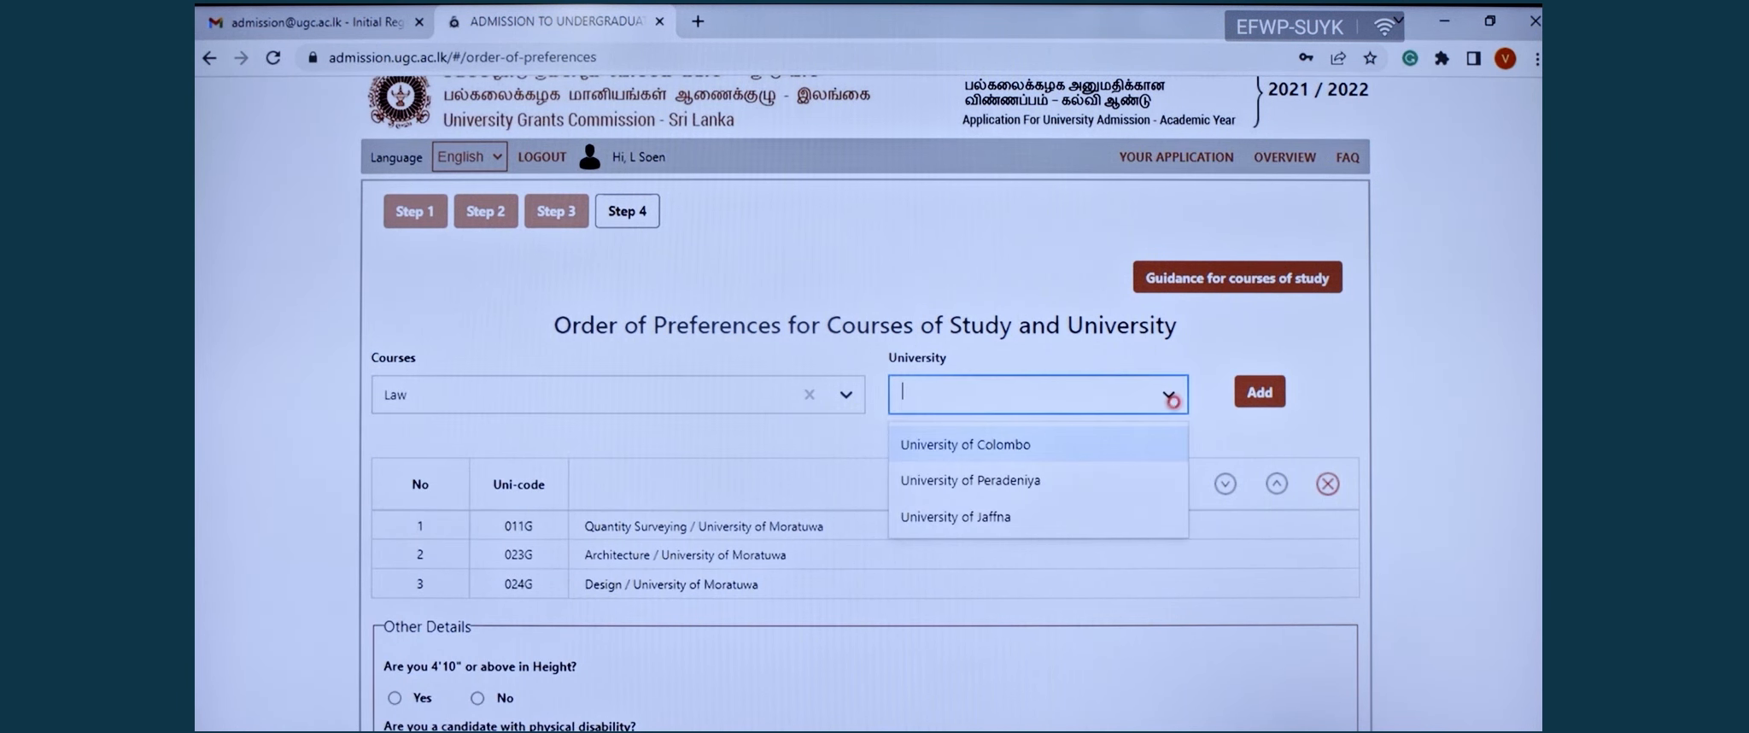
left_click(1133, 482)
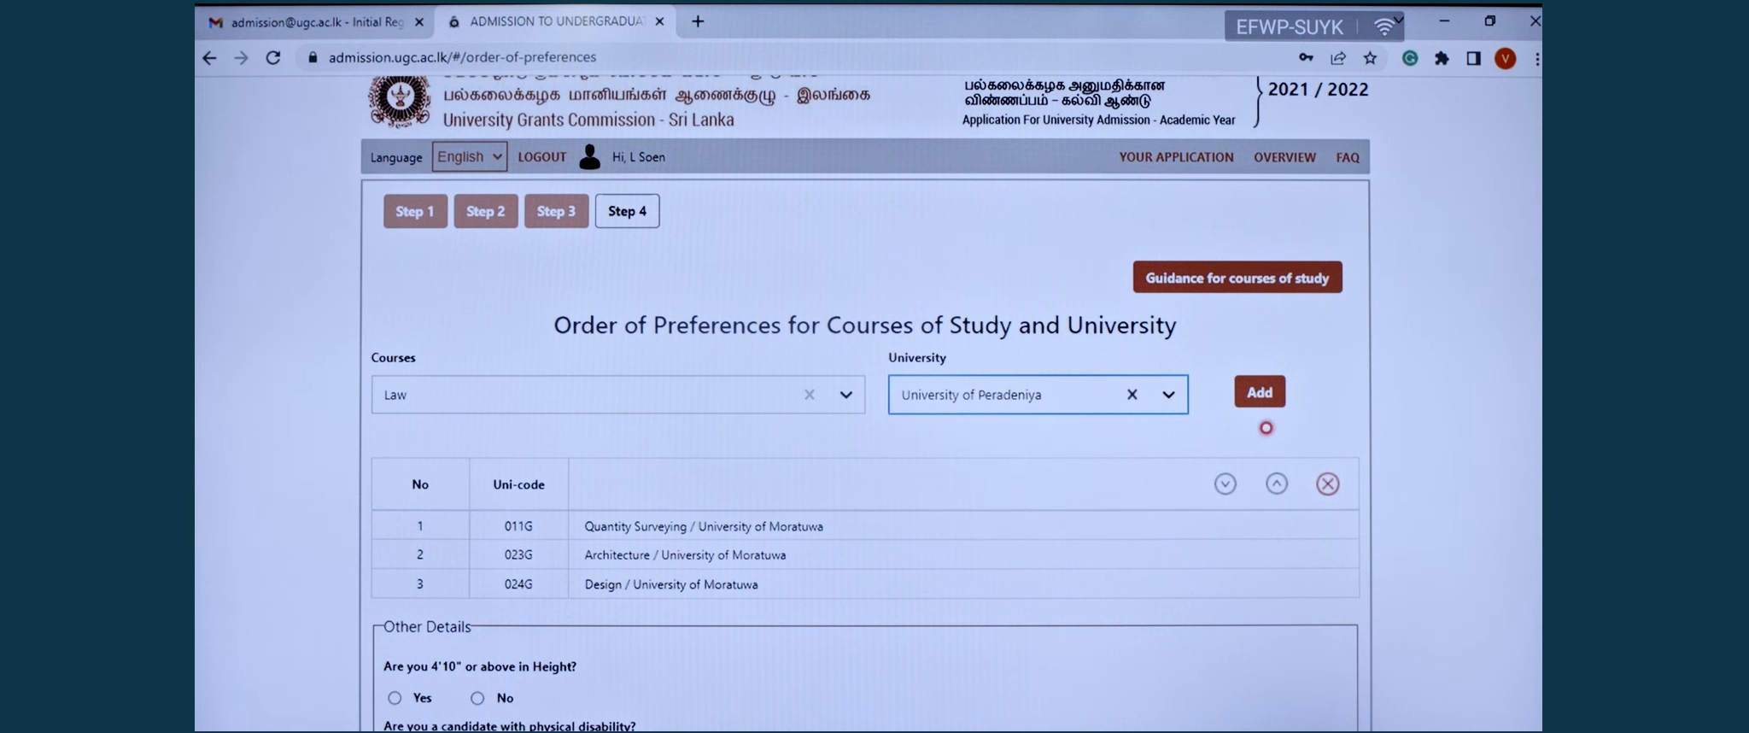
left_click(1262, 394)
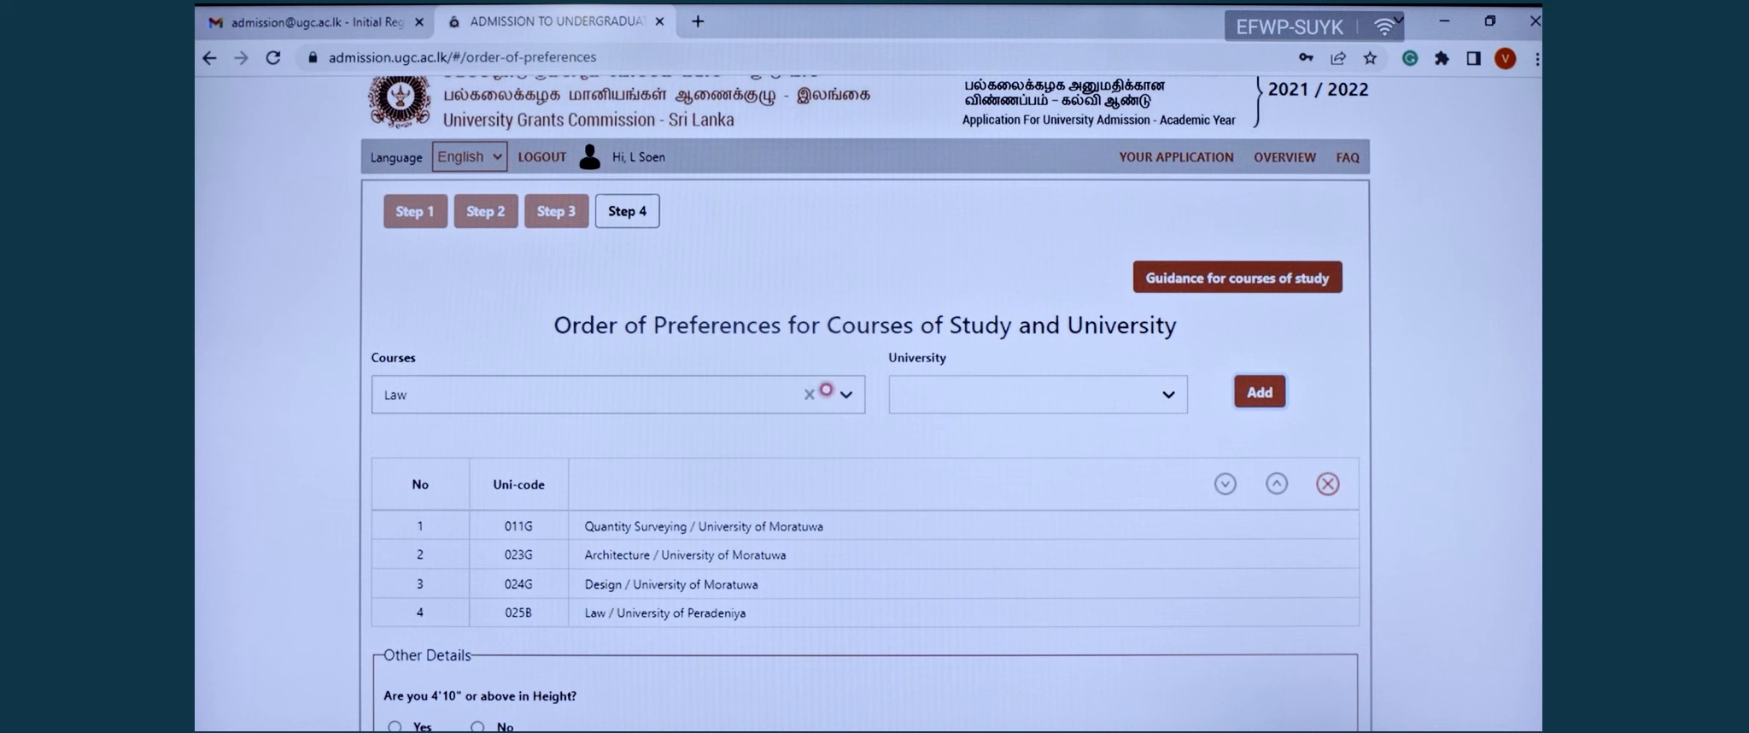
Add Information Technology (IT) at the University of Moratuwa to the preference list
left_click(841, 394)
scroll(659, 551, "down", 7)
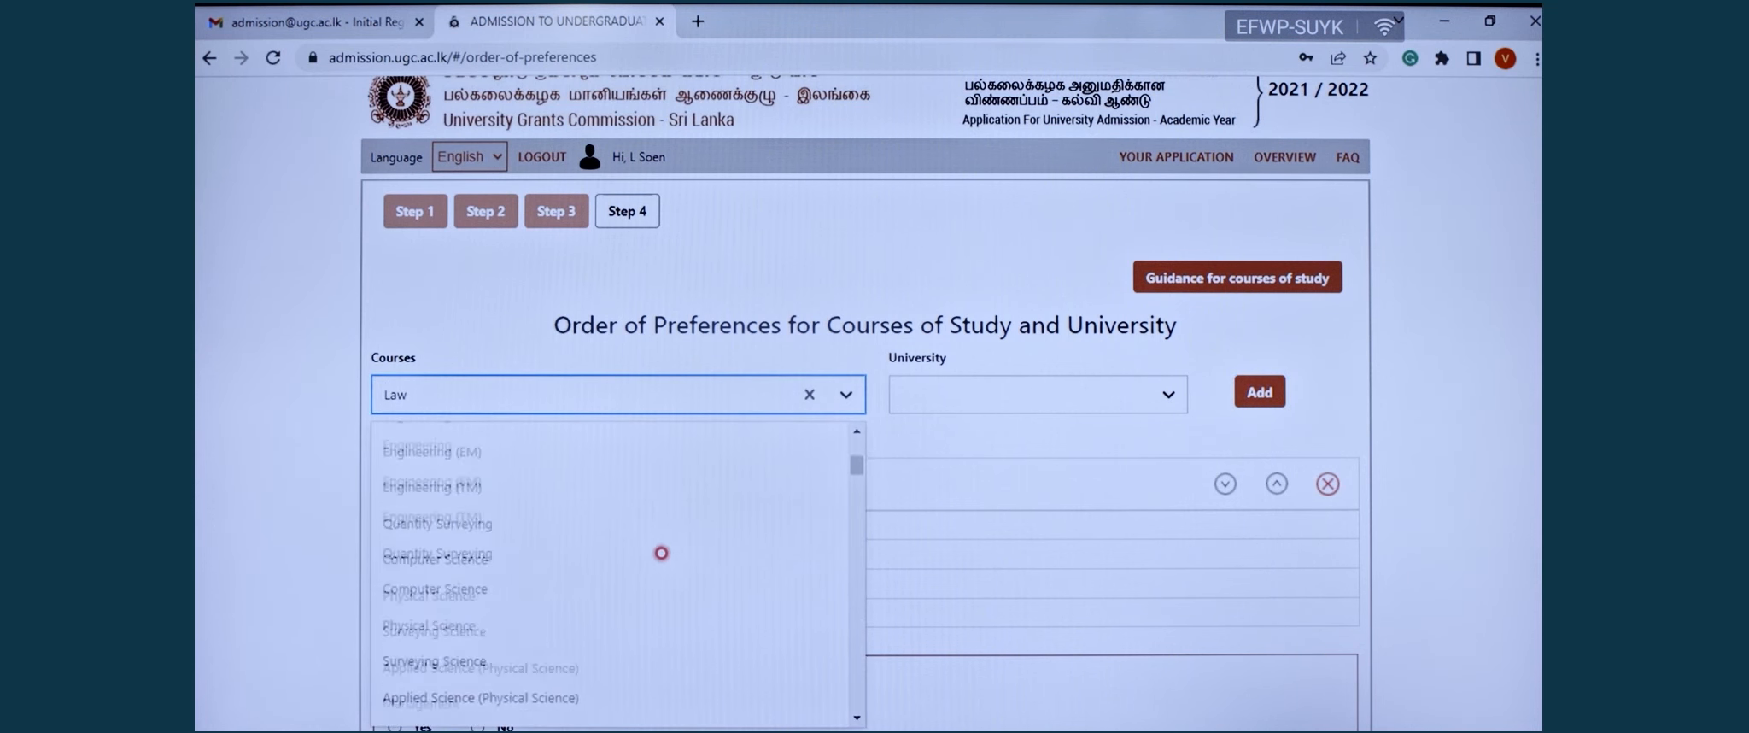
scroll(669, 543, "down", 2)
left_click(671, 539)
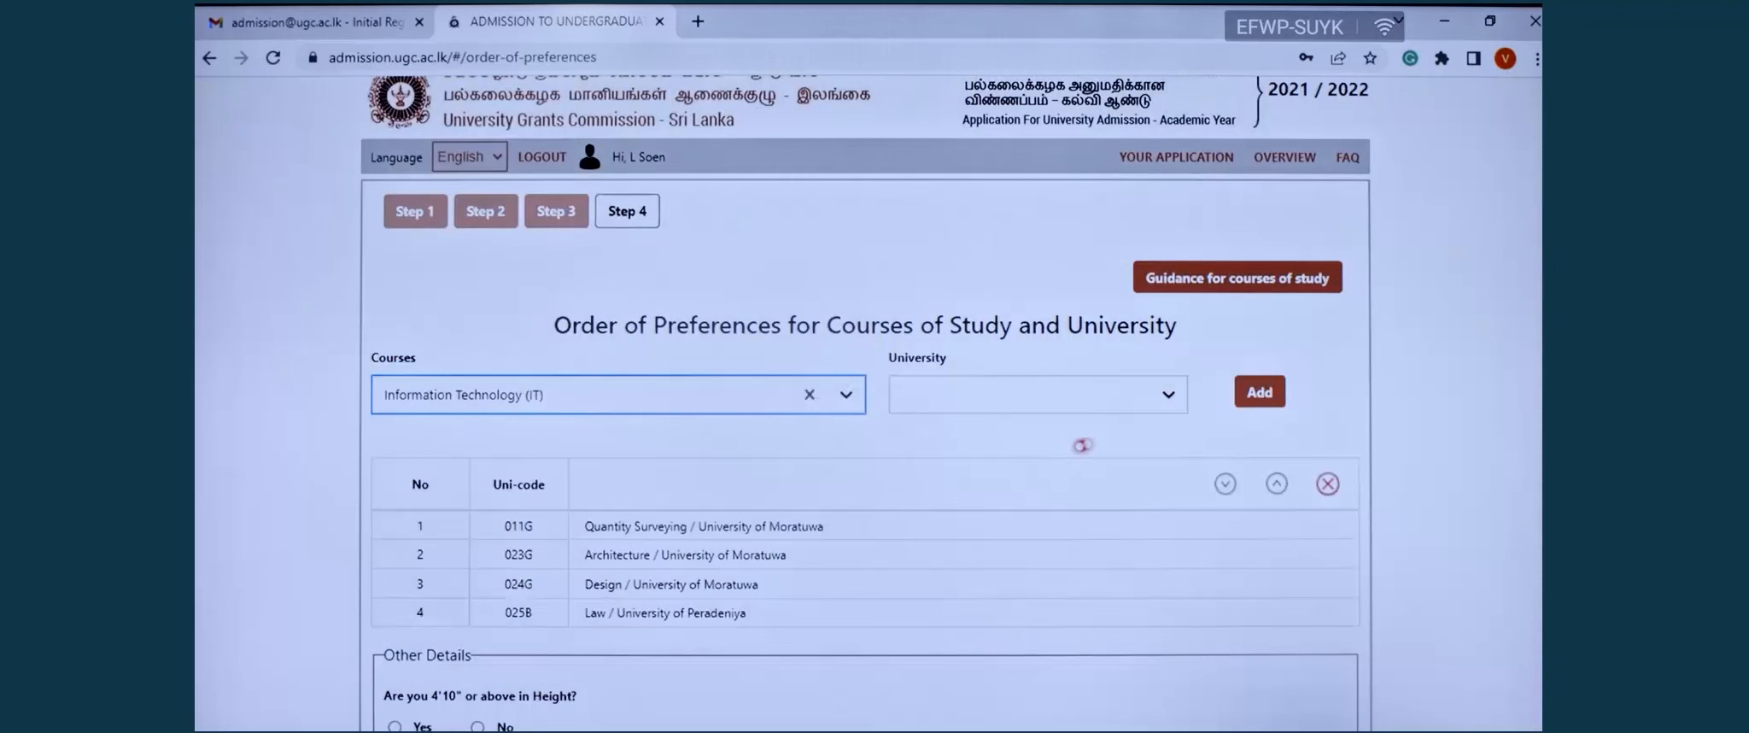
left_click(1162, 396)
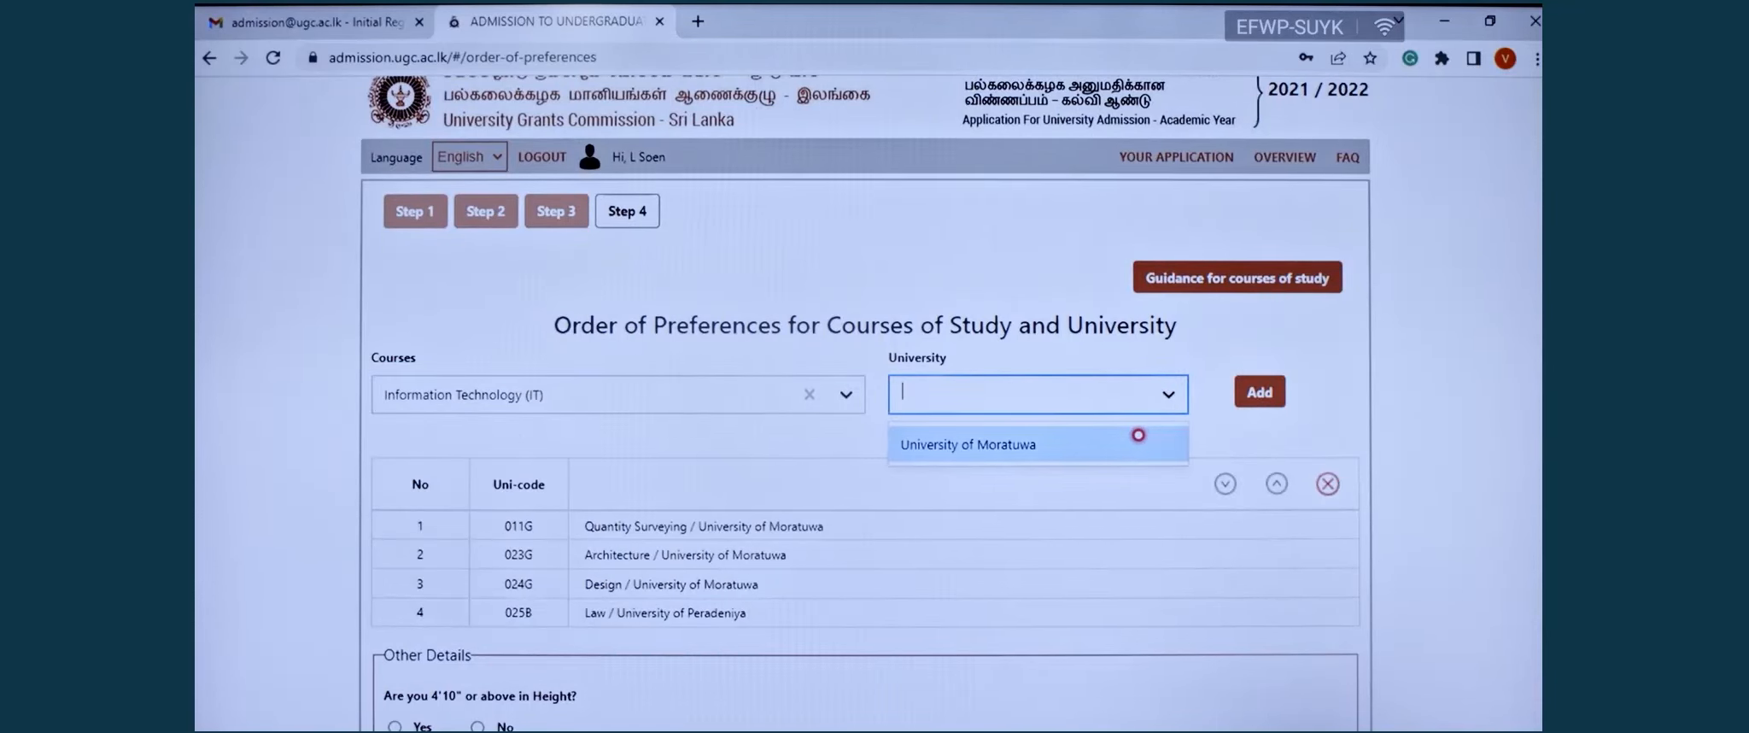
left_click(1143, 433)
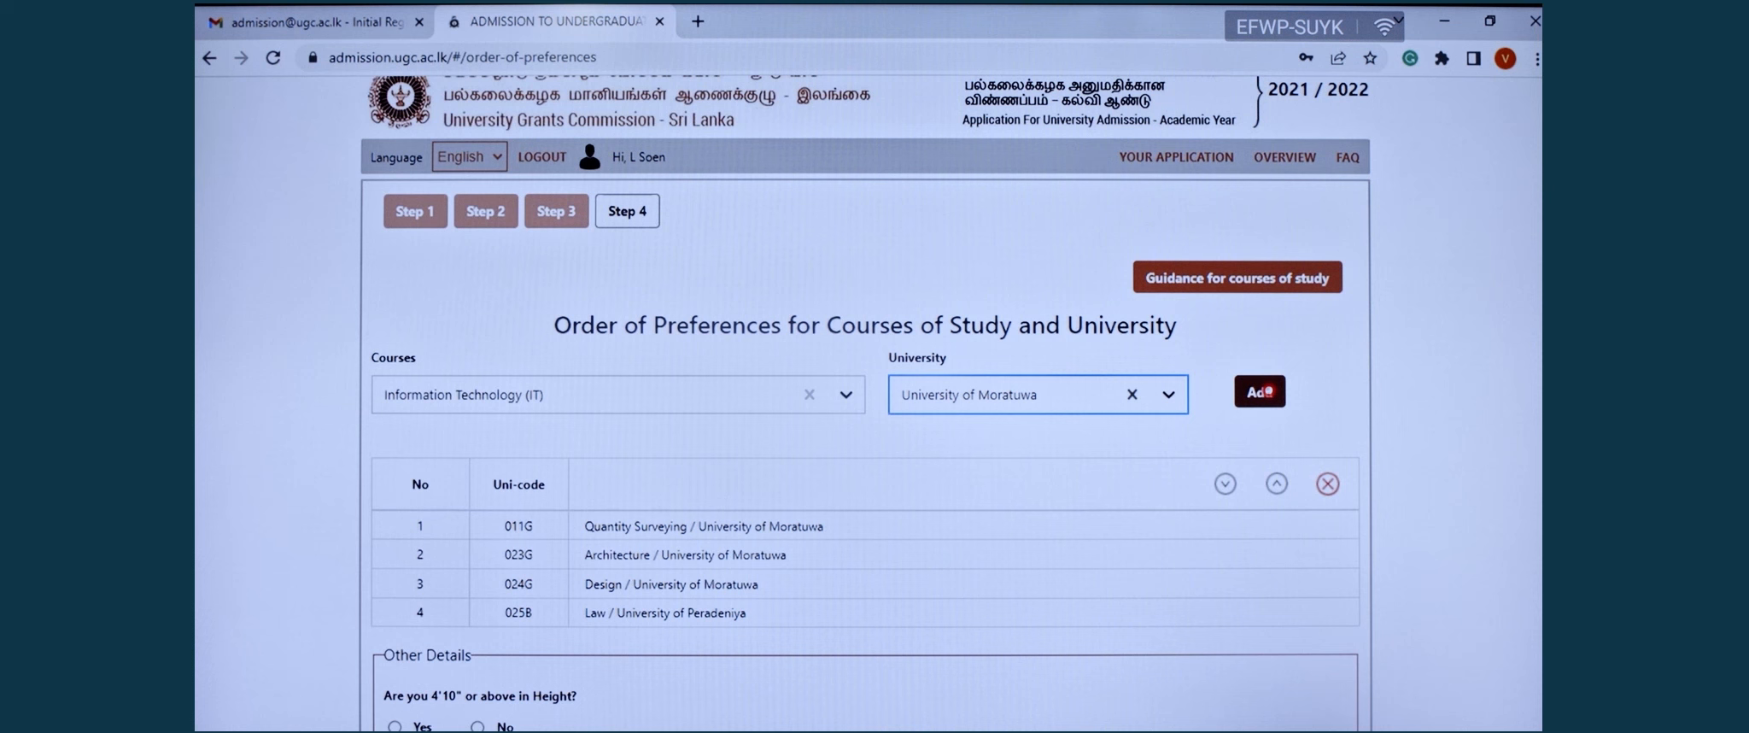
left_click(1266, 391)
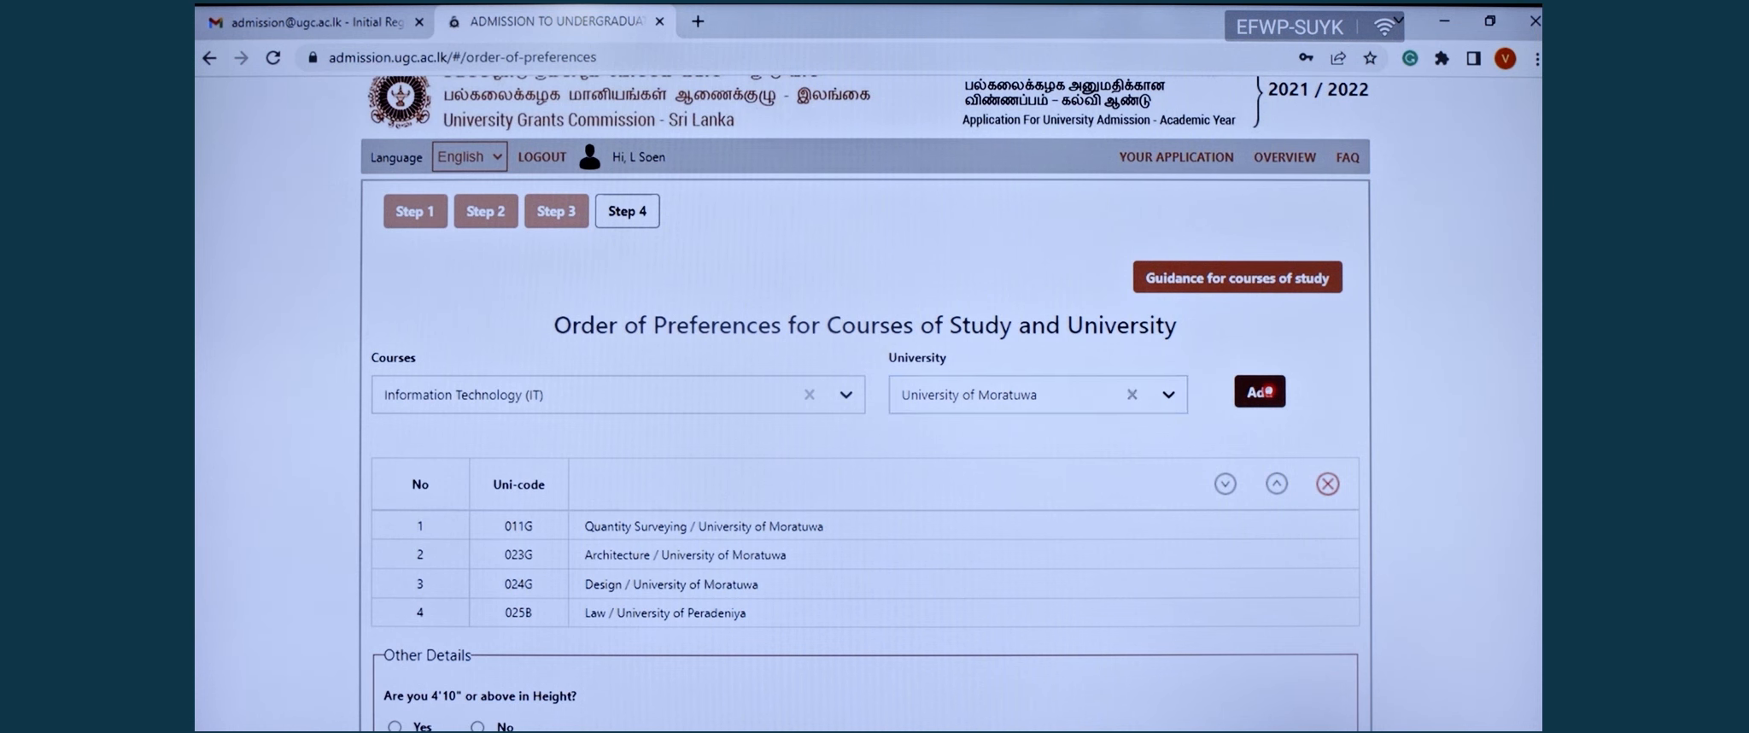
Move the Information Technology (IT) preference up two places to third and back down to fifth
left_click(1054, 612)
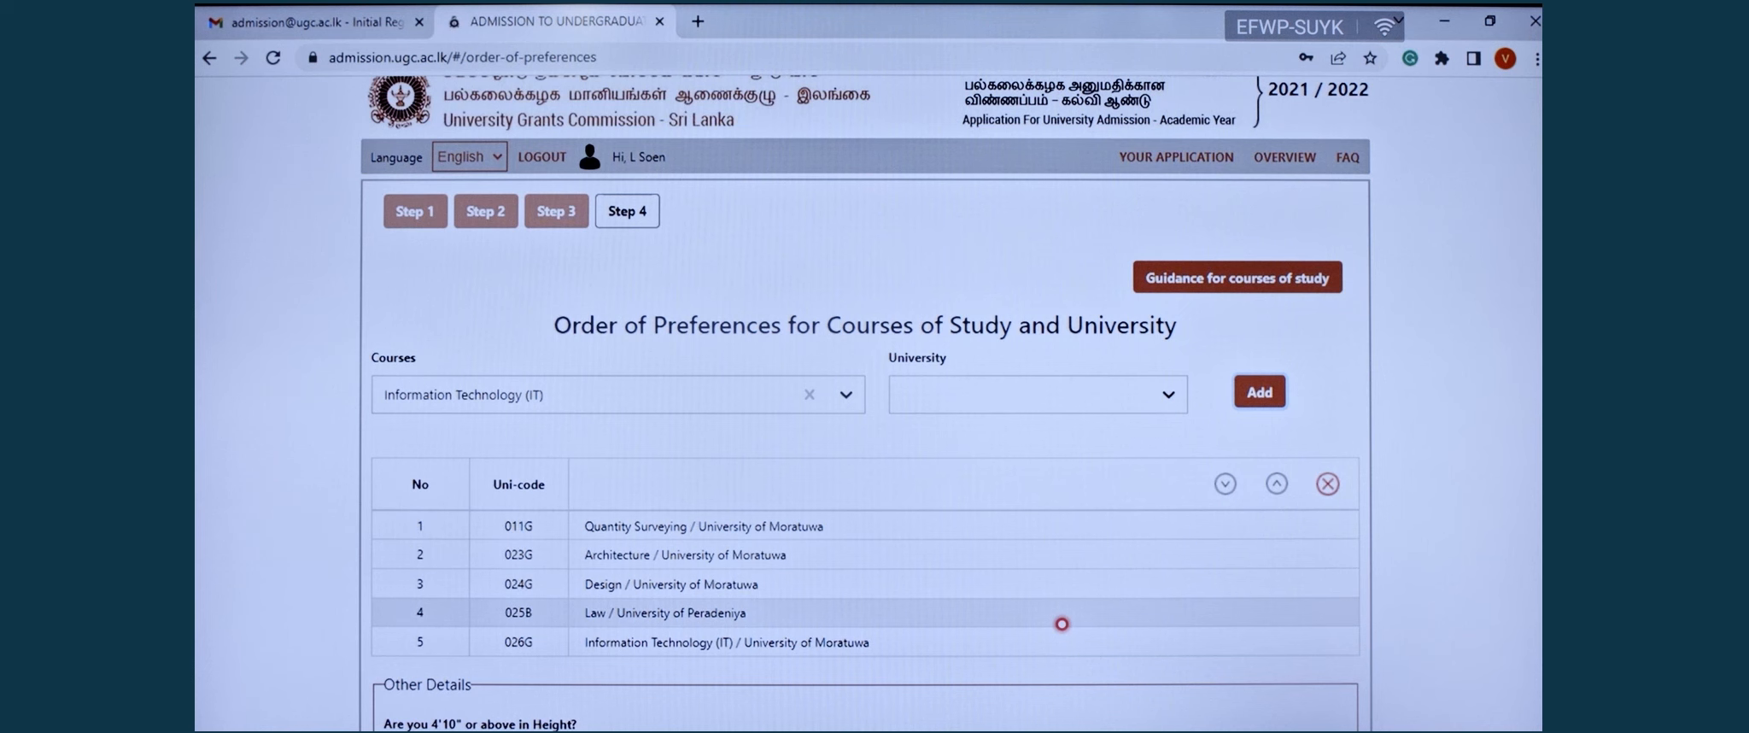
left_click(1059, 654)
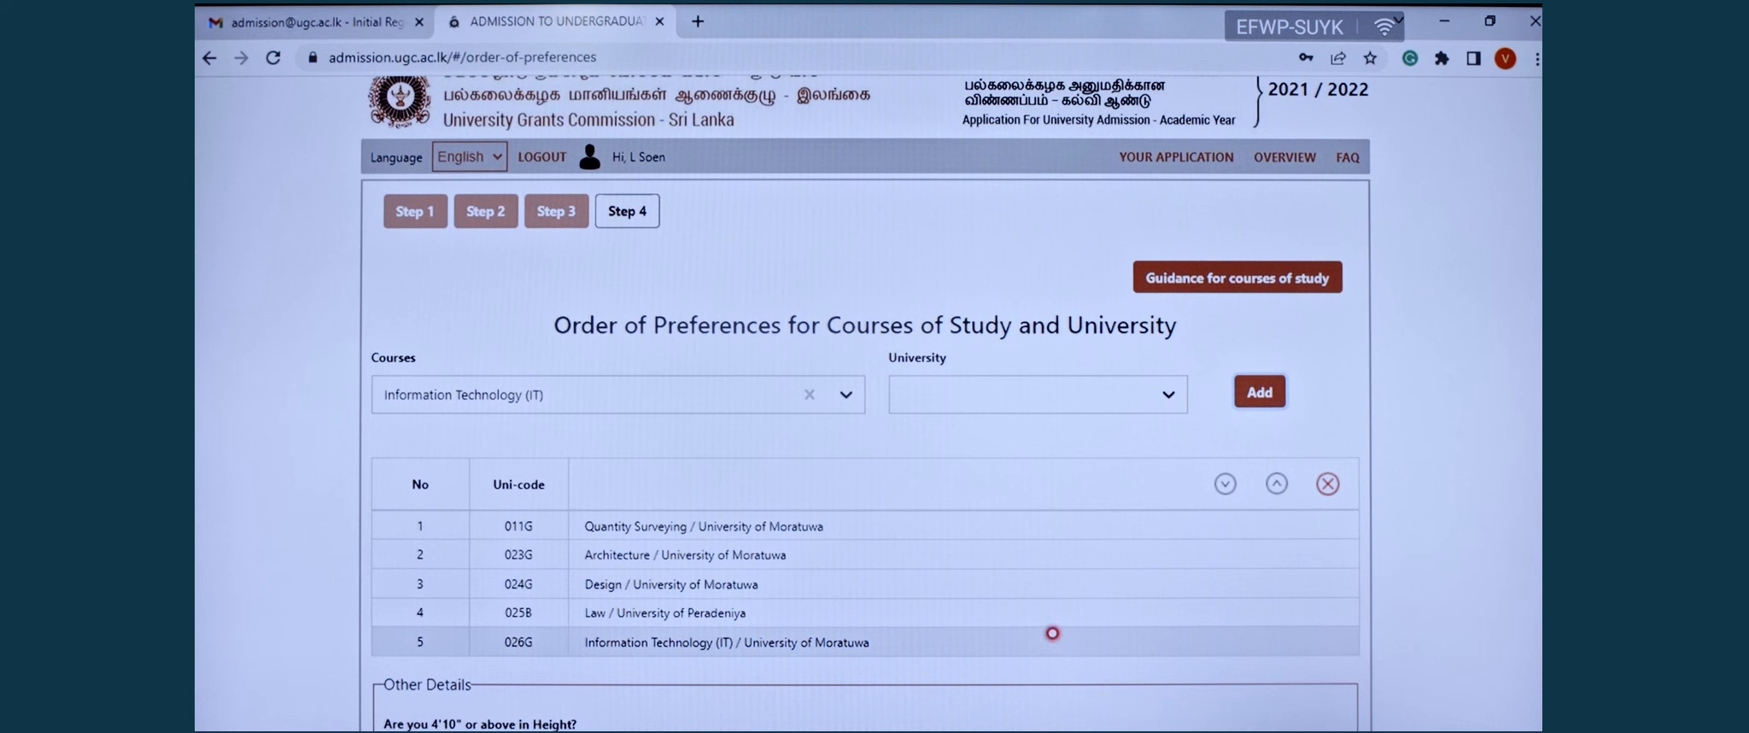
left_click(1052, 633)
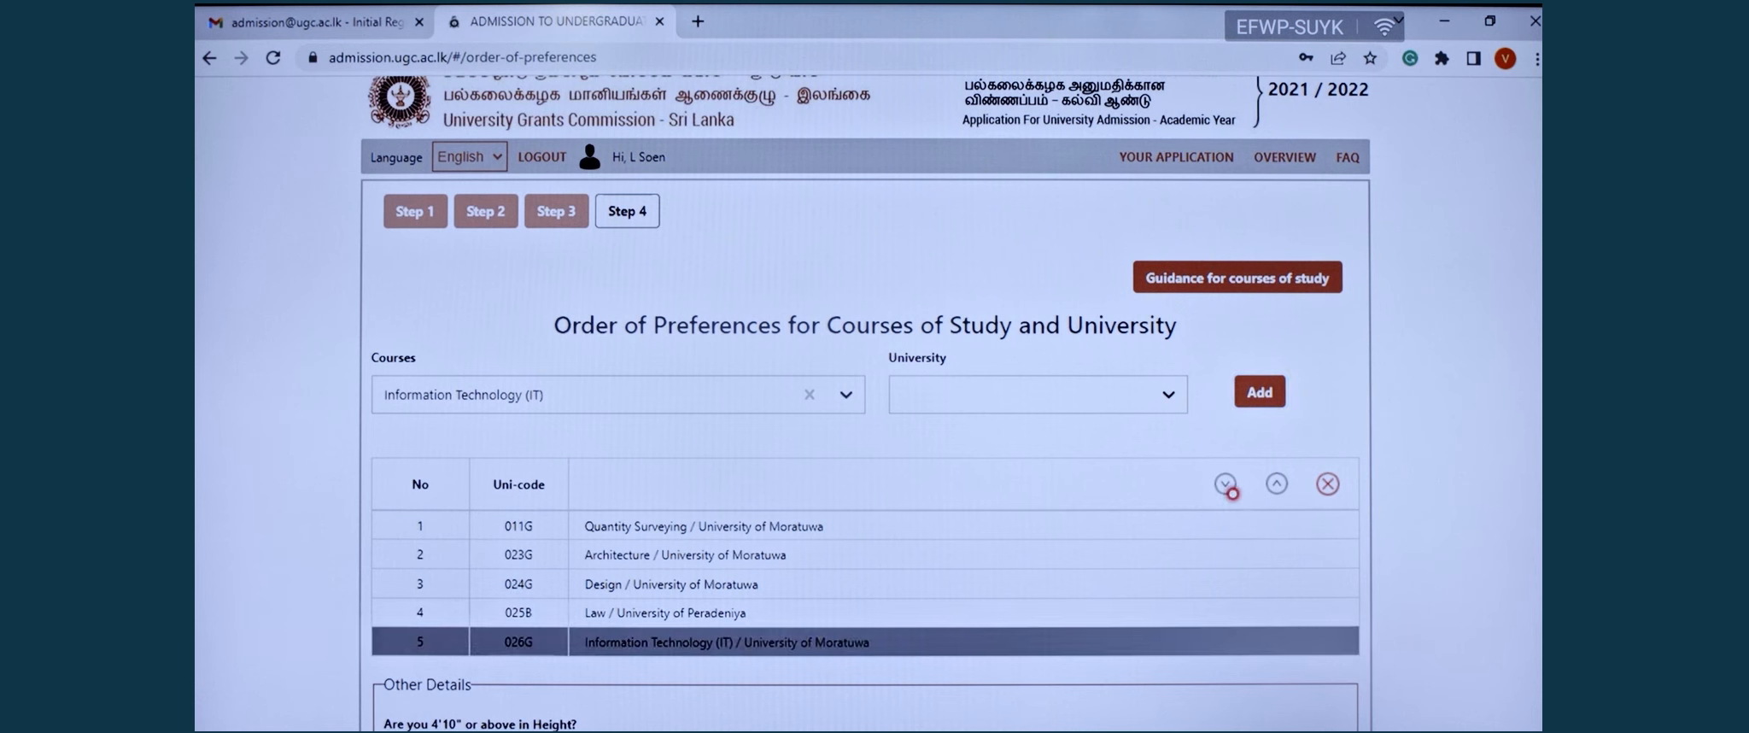
left_click(1276, 483)
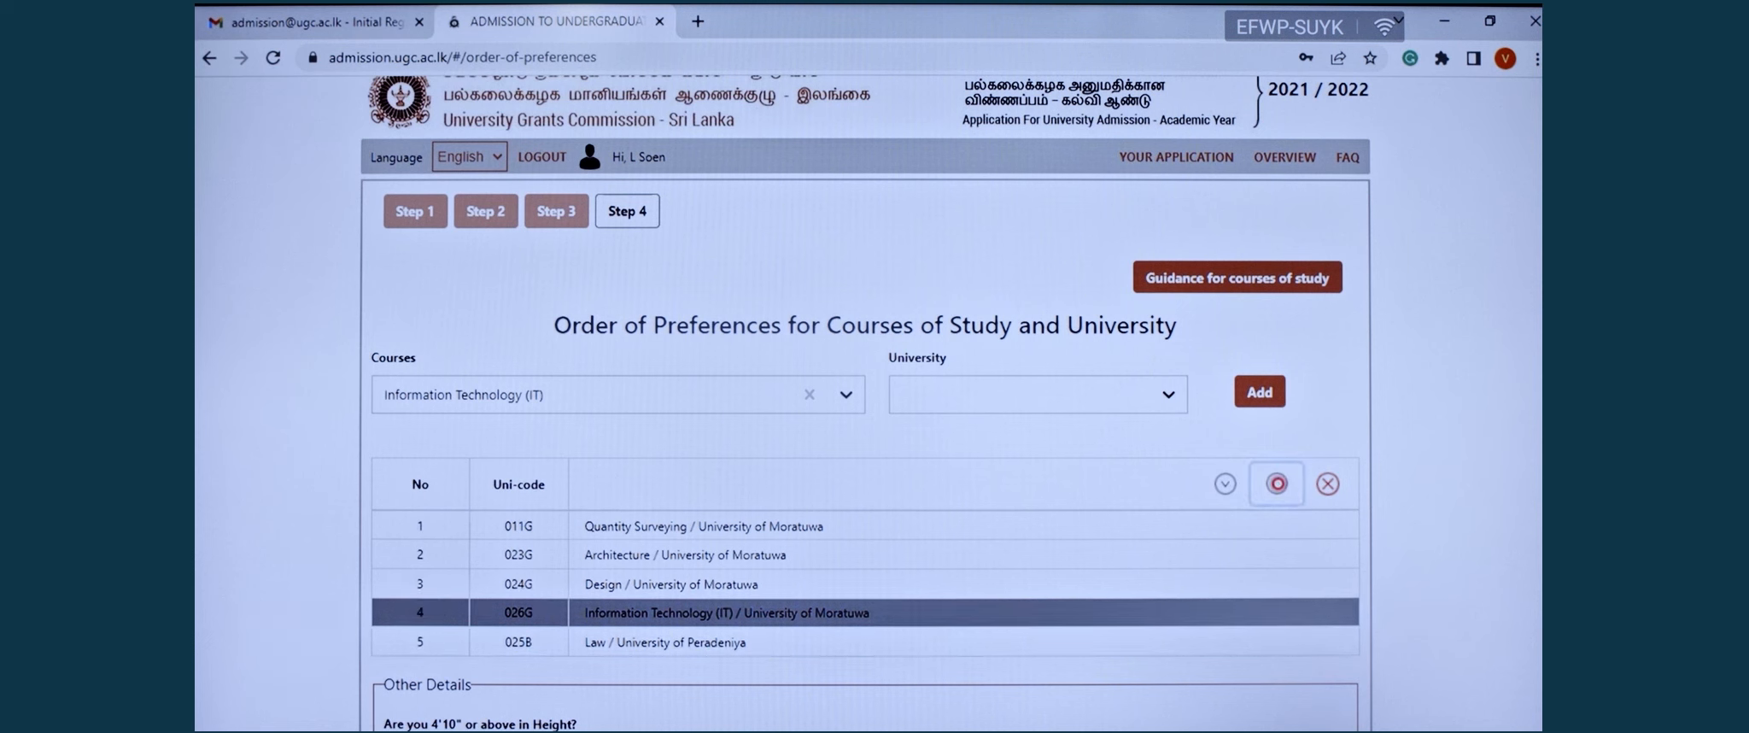
left_click(1276, 483)
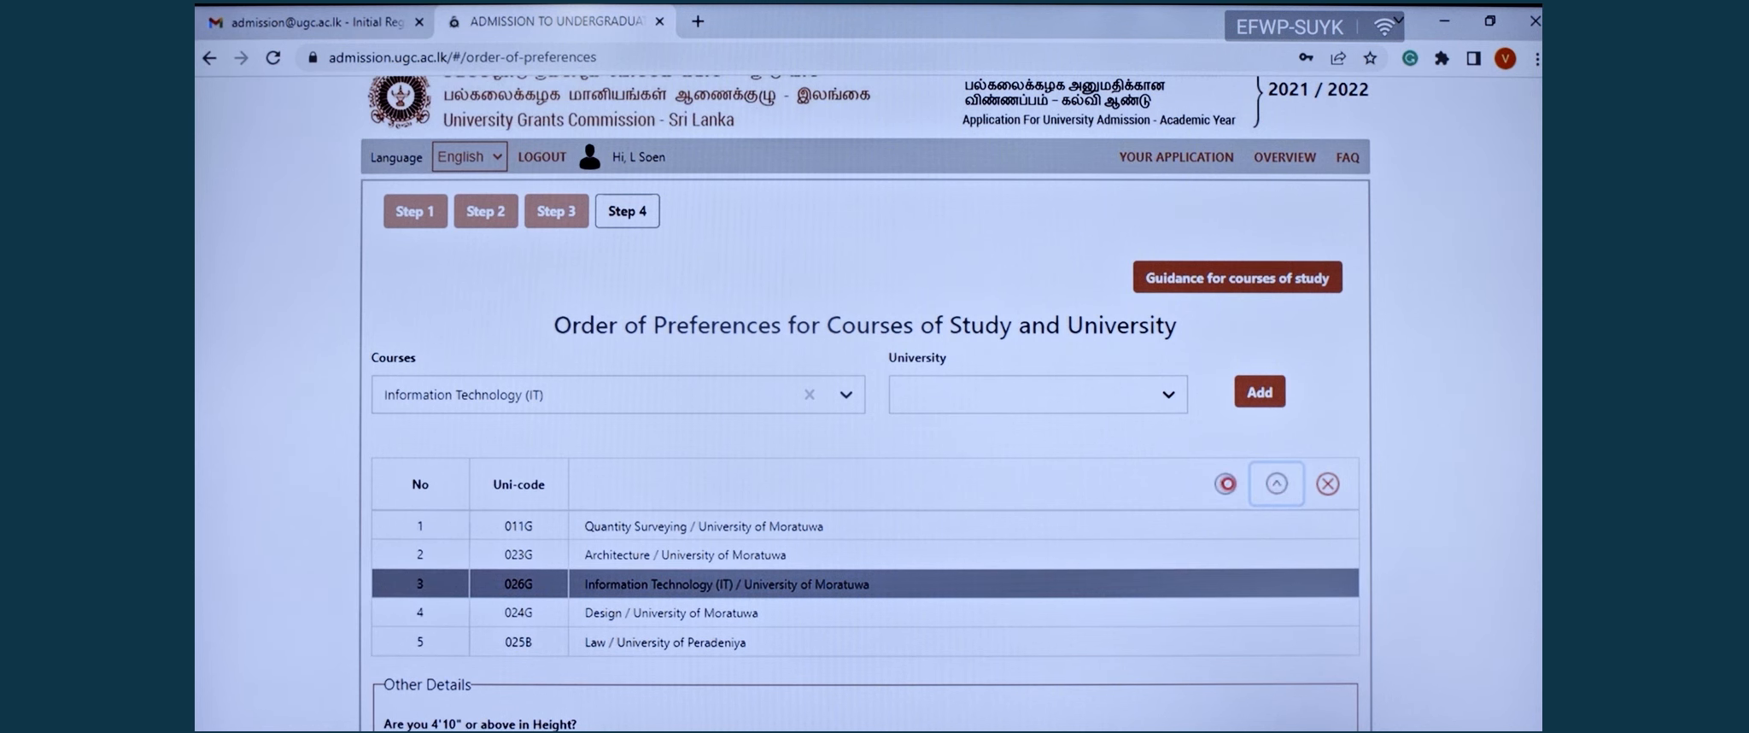
left_click(1226, 483)
left_click(1225, 484)
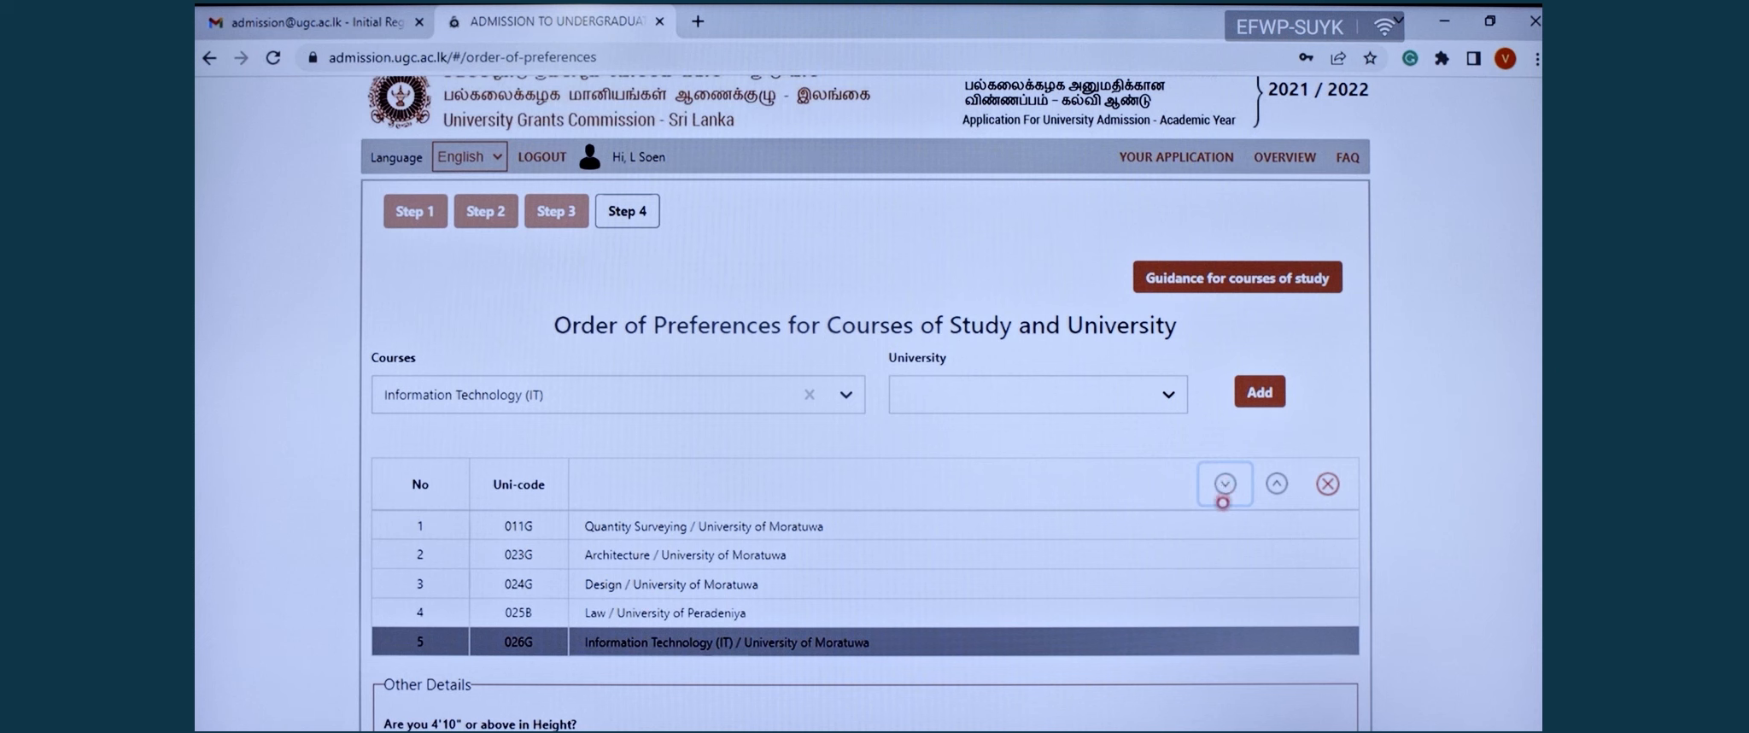
Remove the Law / University of Peradeniya entry from the preference list
left_click(1193, 601)
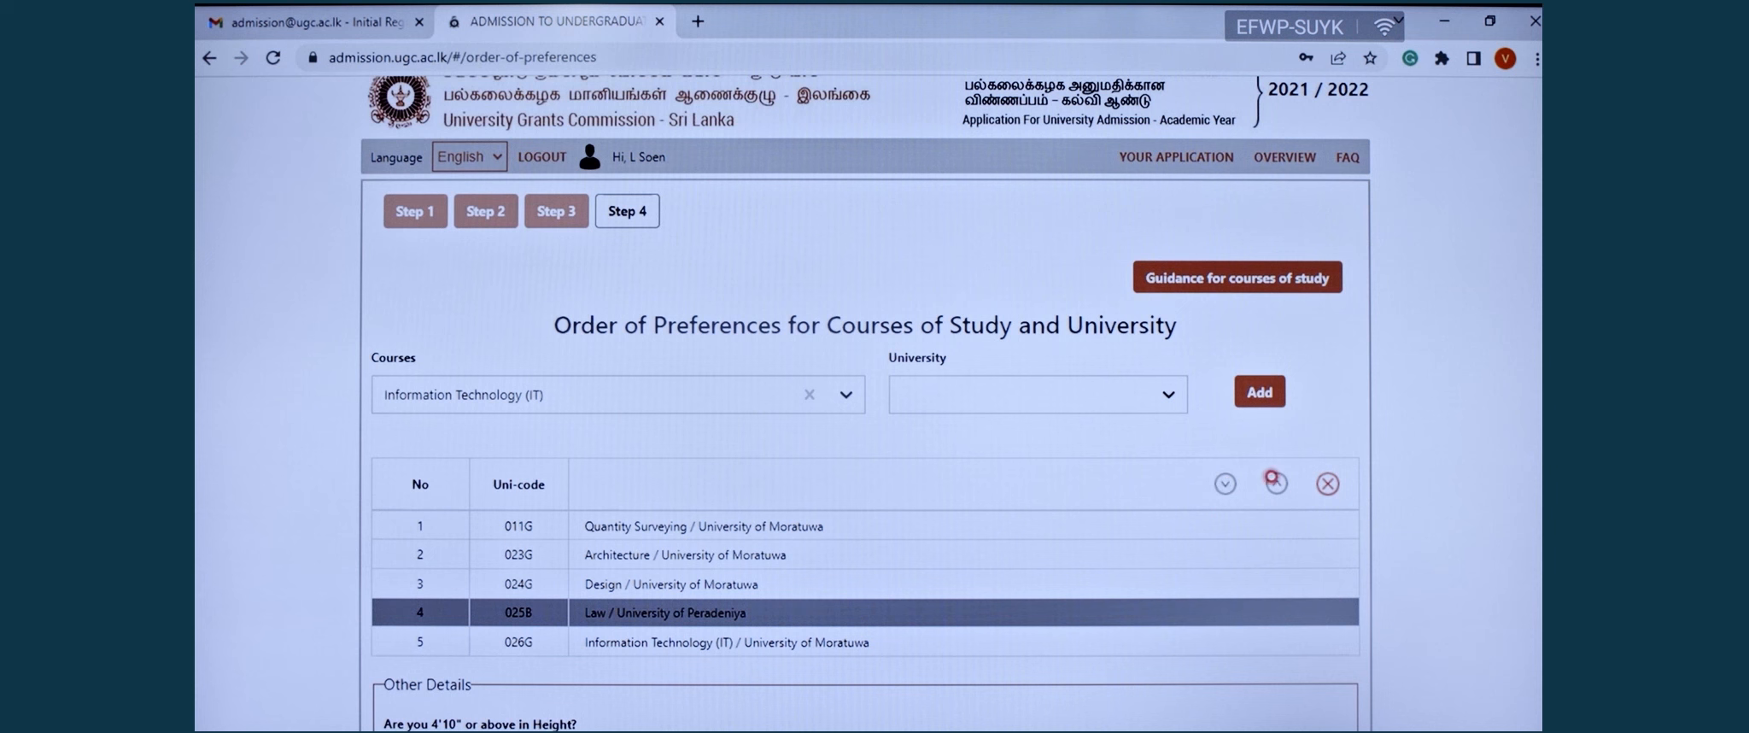
left_click(1327, 483)
Answer Yes to being 4'10" or above in height and No to being a candidate with physical disability
scroll(581, 494, "down", 2)
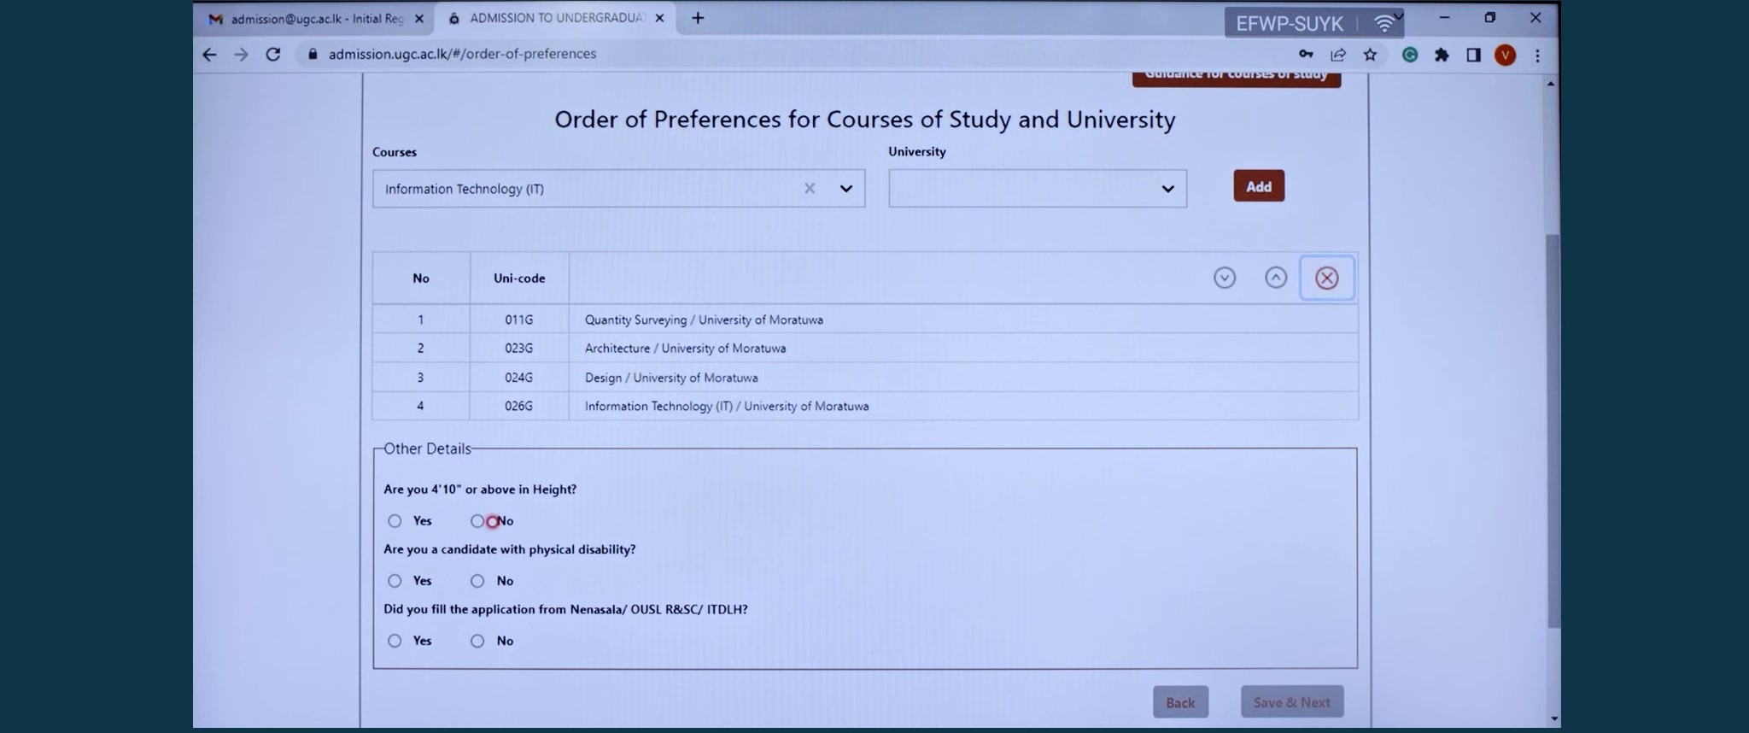
left_click(394, 520)
scroll(569, 536, "down", 2)
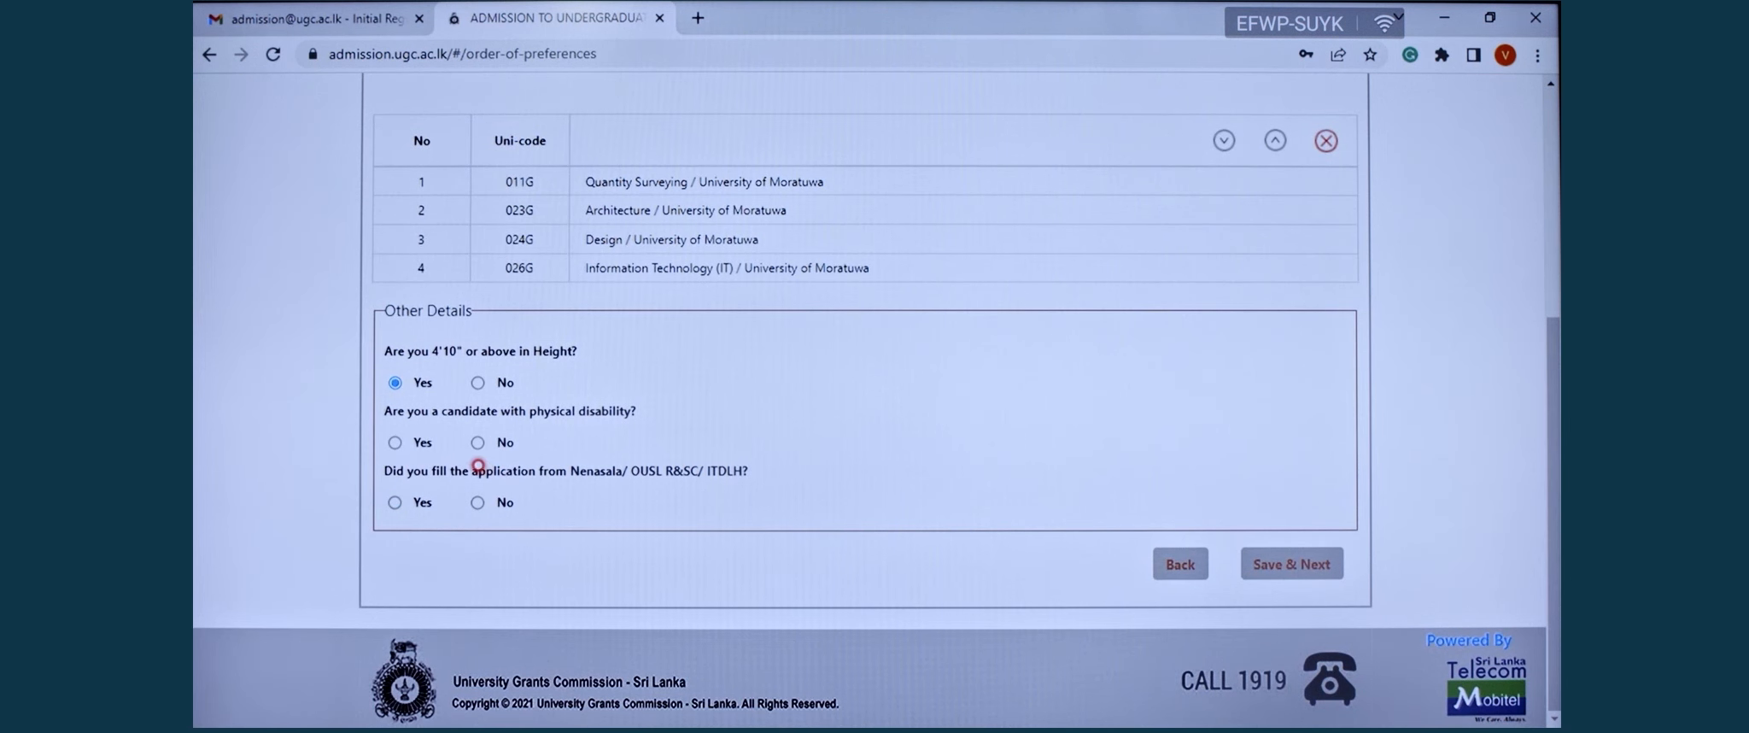
left_click(398, 444)
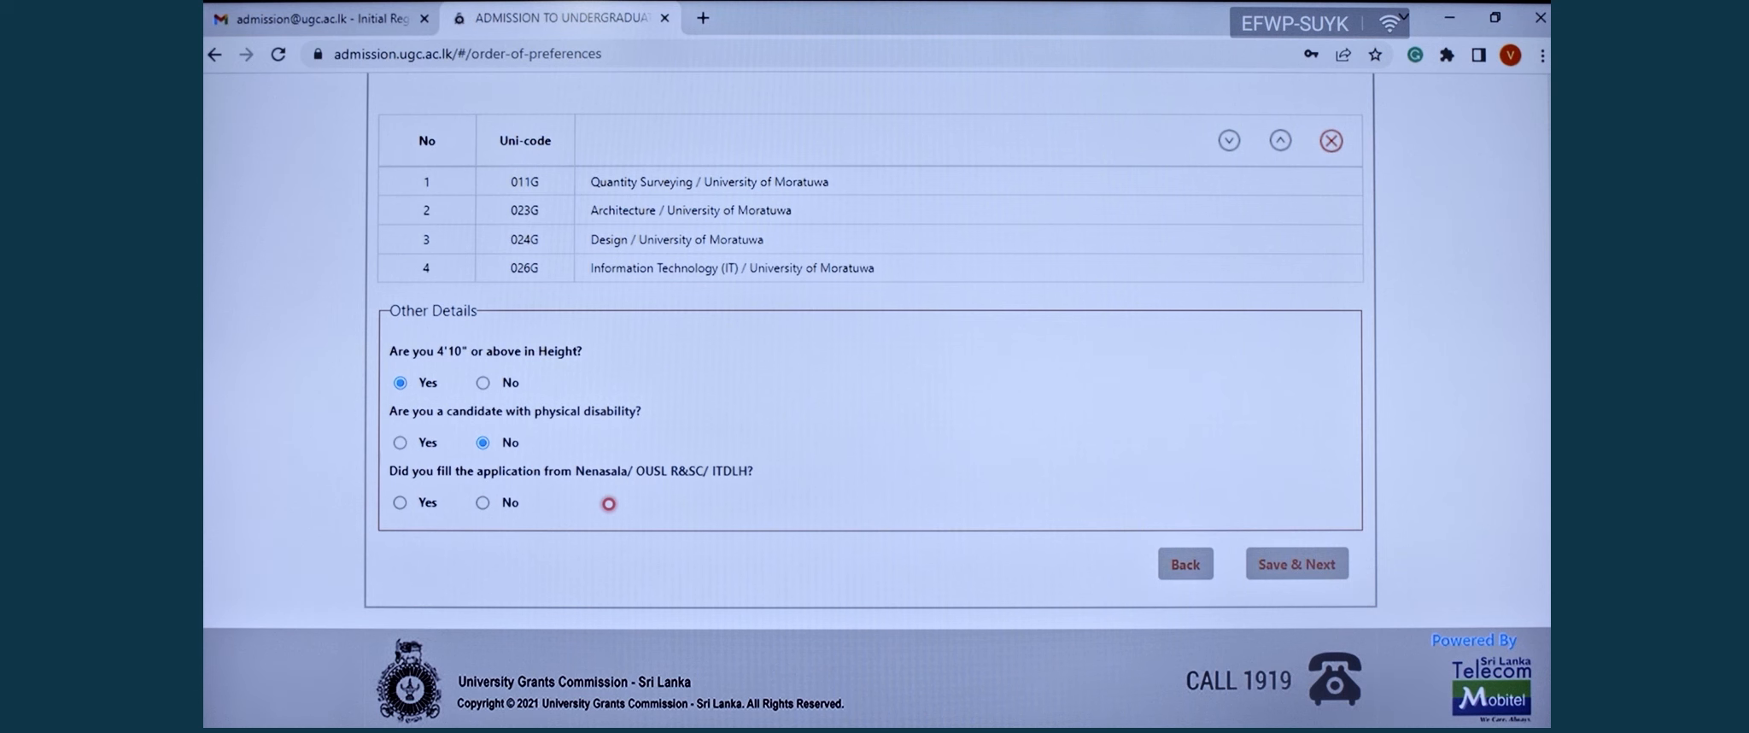
Answer Yes to filling the application from Nenasala/ OUSL R&SC/ ITDLH and choose Nanasala as the centre
left_click(400, 502)
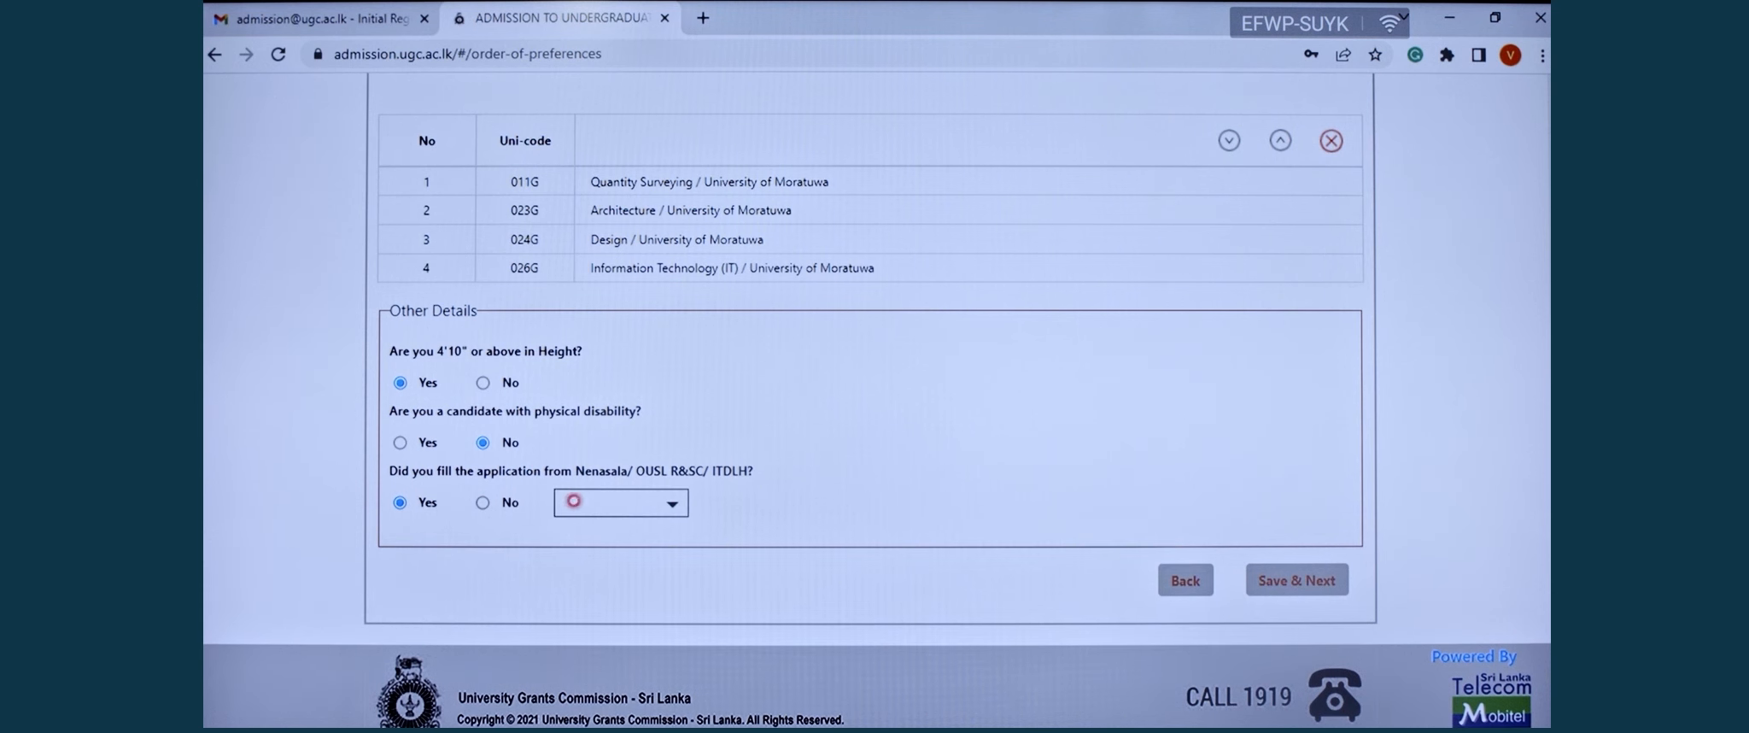
left_click(670, 508)
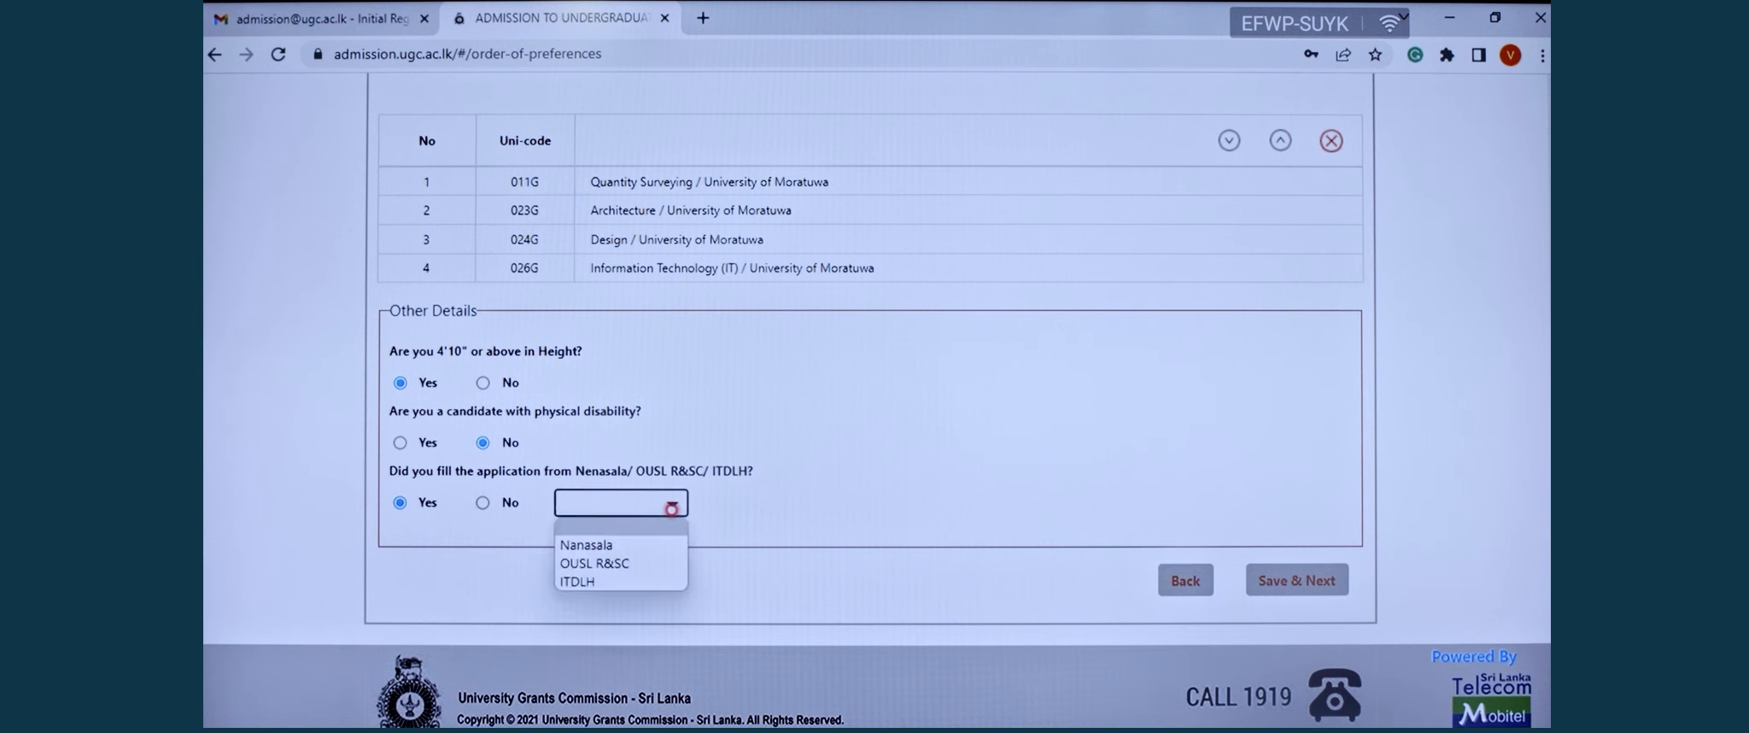
left_click(652, 552)
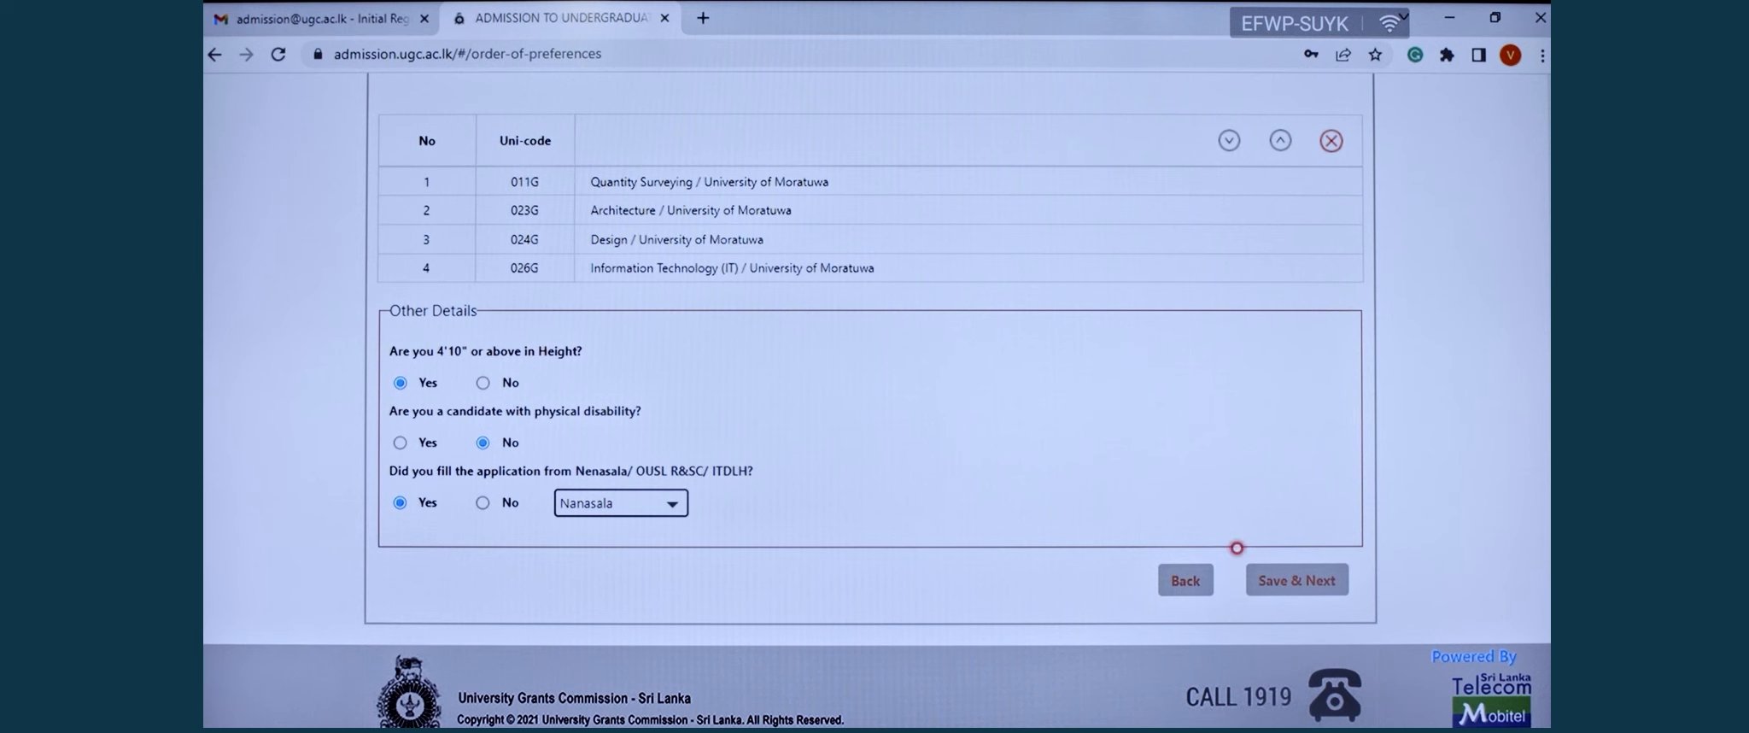
Save the Step 4 preferences and other details, review the applicant's personal details in Step 1, and continue to Step 2
left_click(1287, 579)
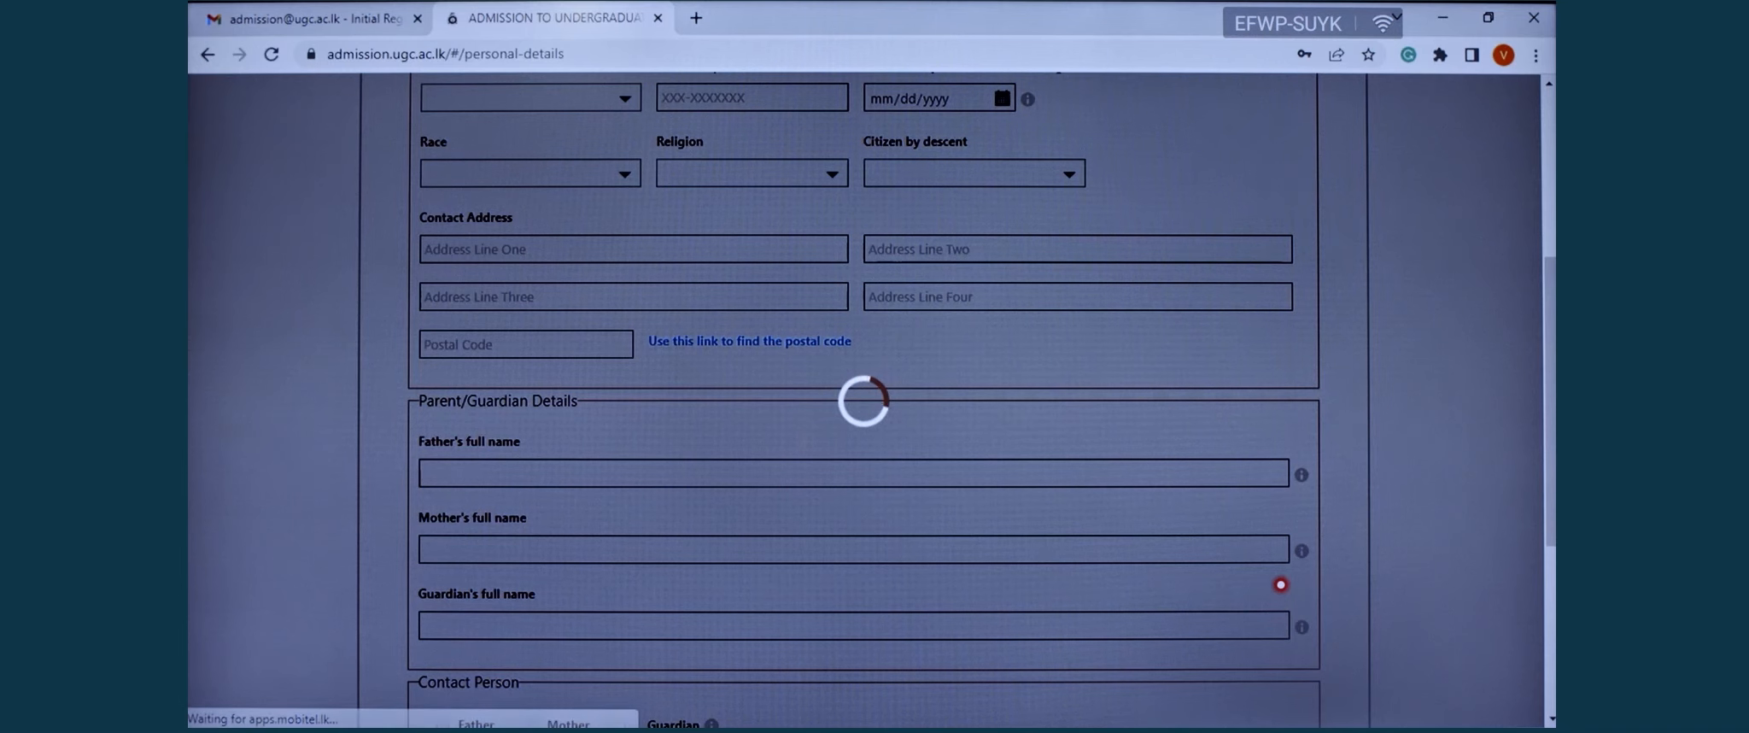
scroll(1280, 584, "up", 5)
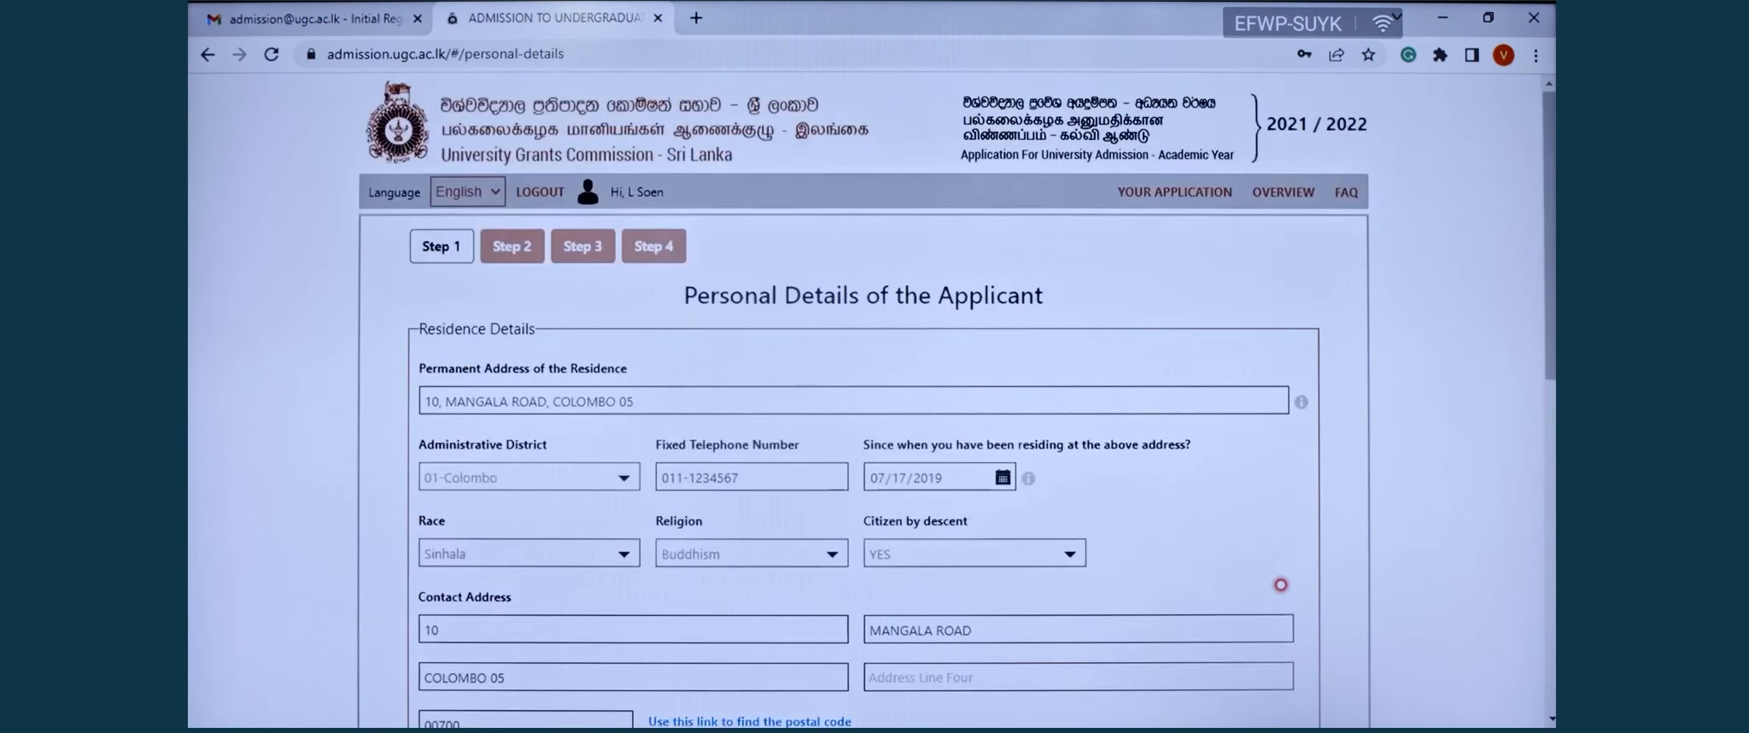
scroll(1270, 583, "down", 10)
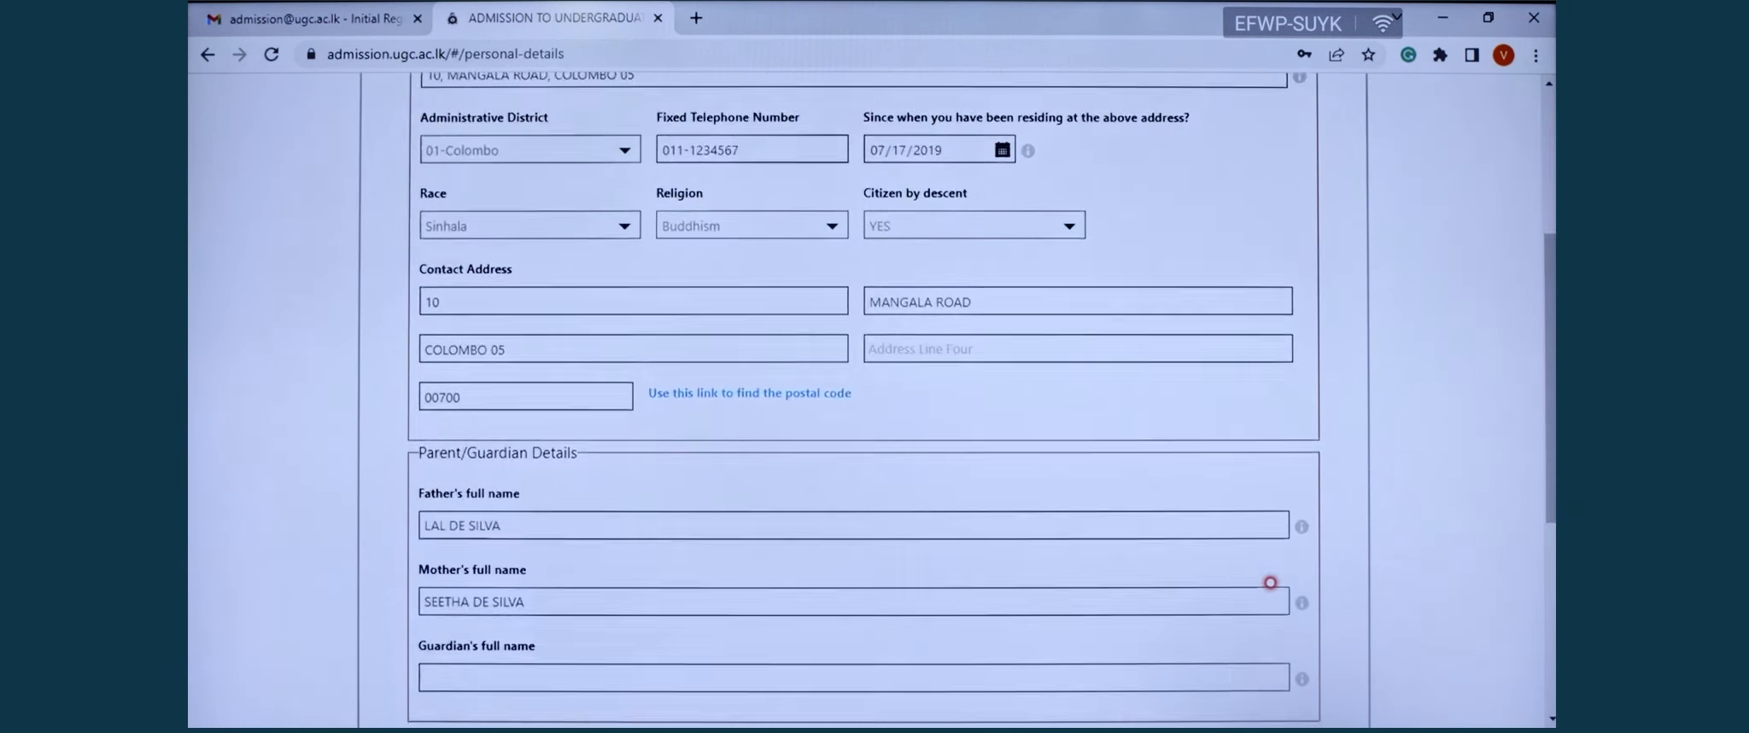
left_click(1273, 567)
Review the G.C.E. (O/L) and G.C.E. (A/L) results in Step 2 and continue to the school details
scroll(1273, 564, "up", 10)
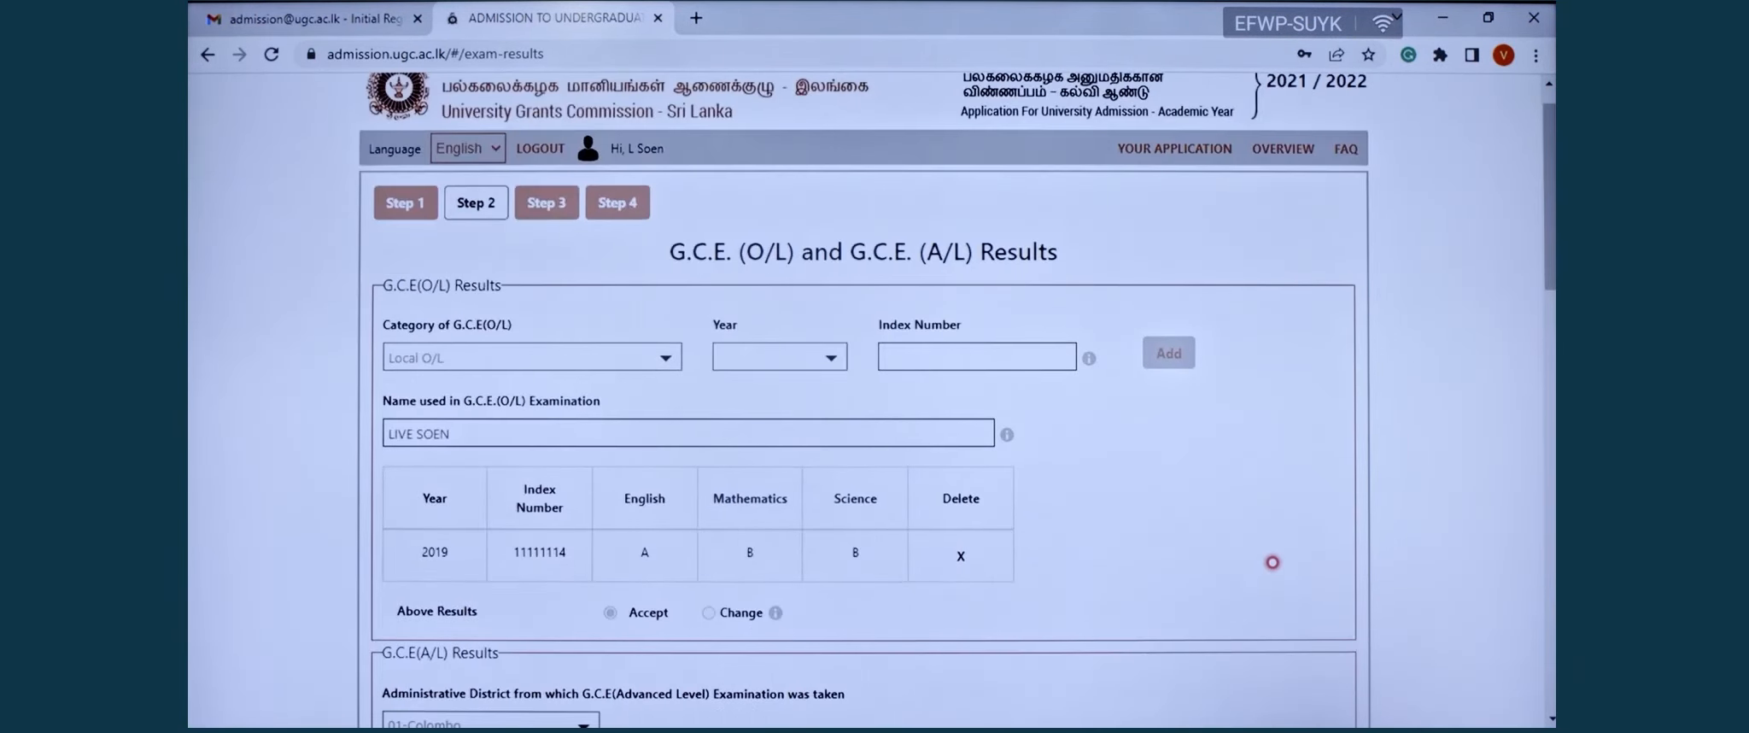
scroll(1271, 561, "down", 9)
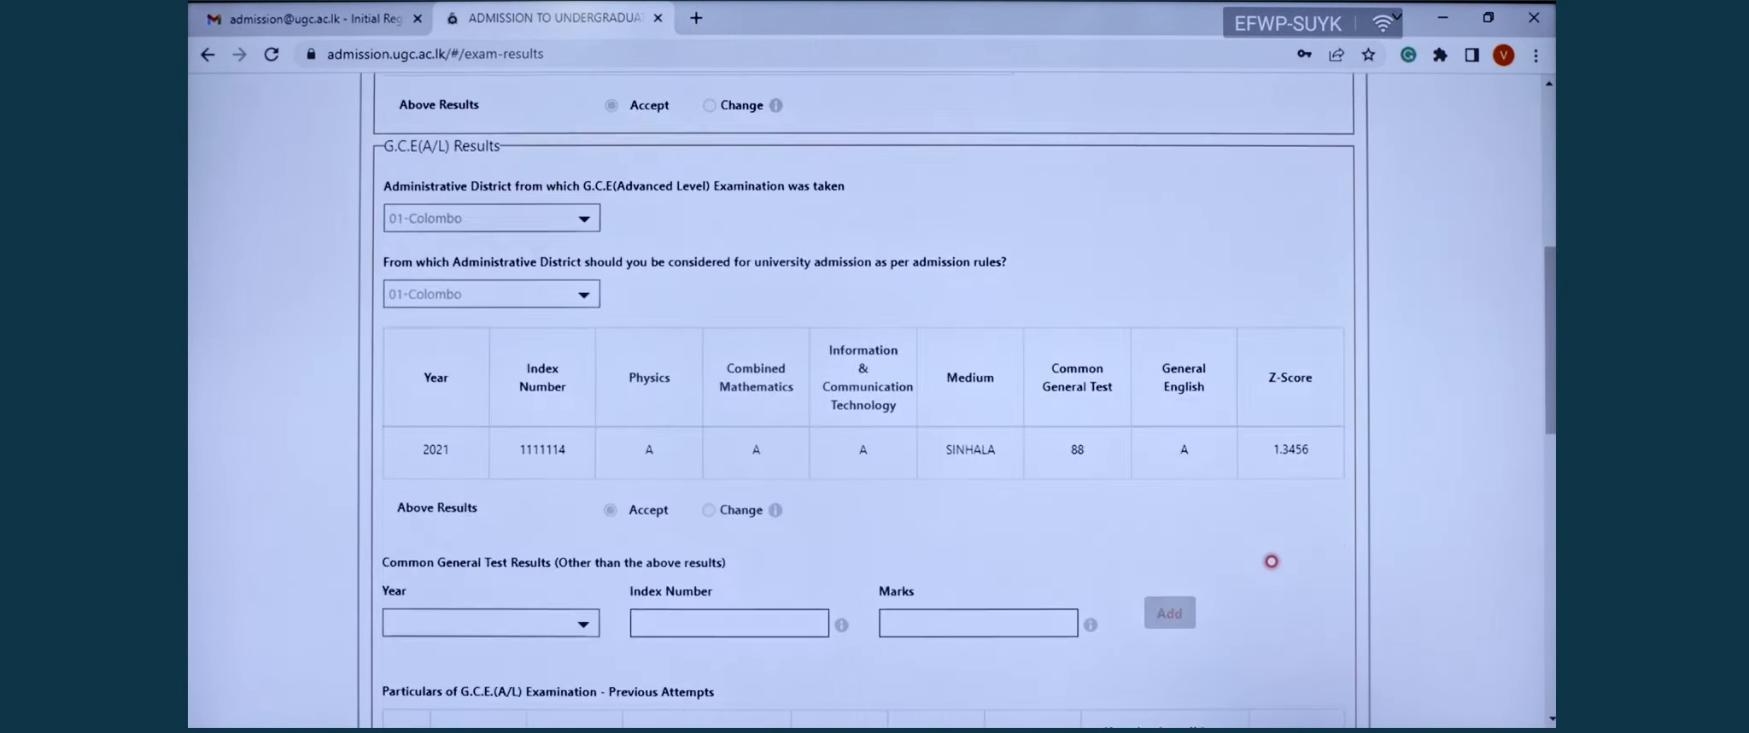
scroll(1272, 561, "down", 9)
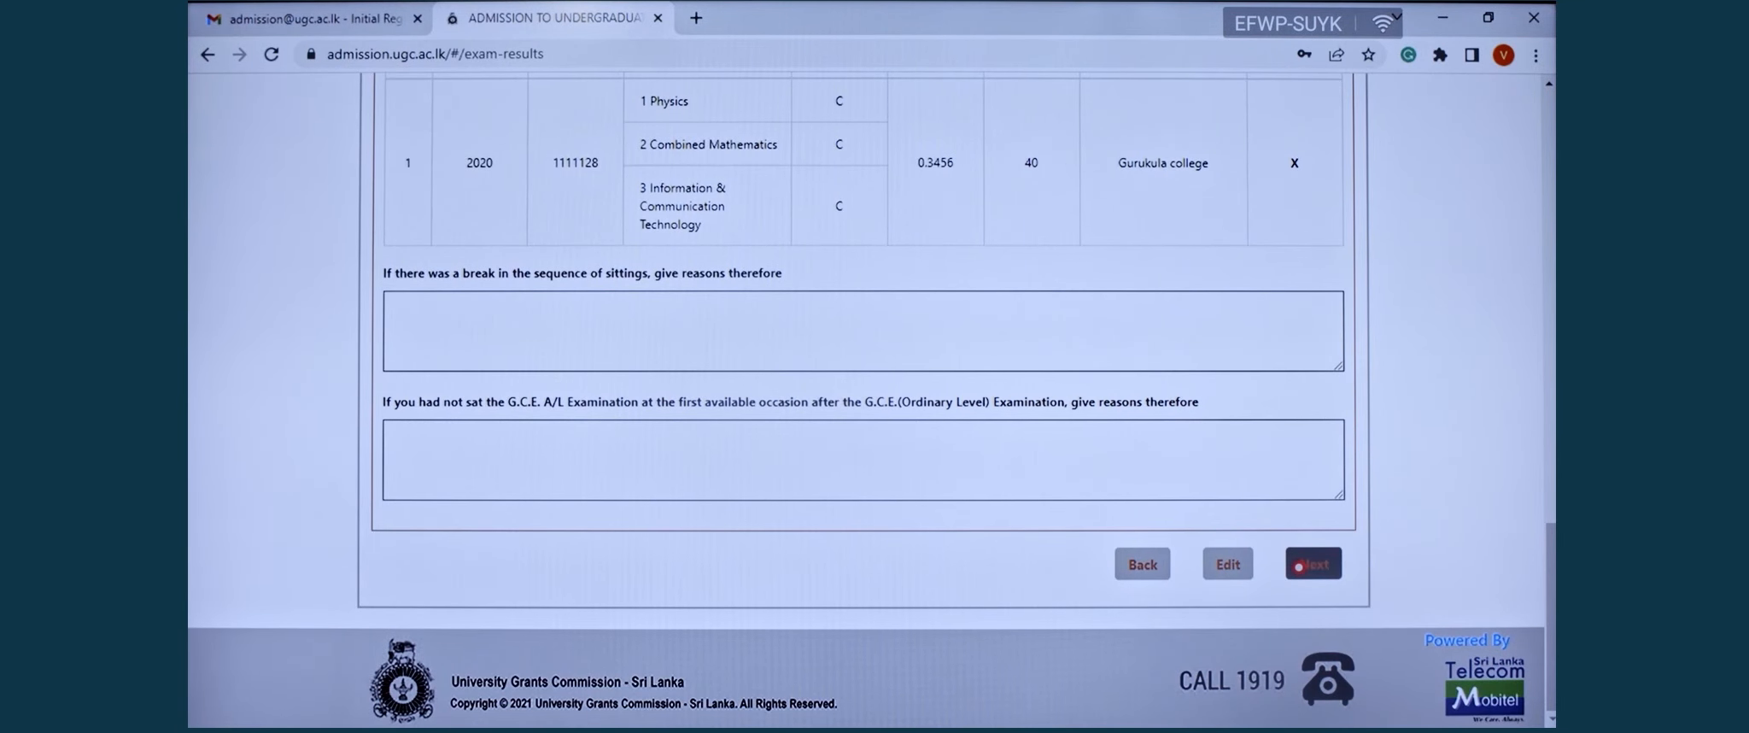
left_click(1299, 566)
Review the school details and schooling history in Step 3 and continue to the order of preferences
scroll(1321, 512, "up", 15)
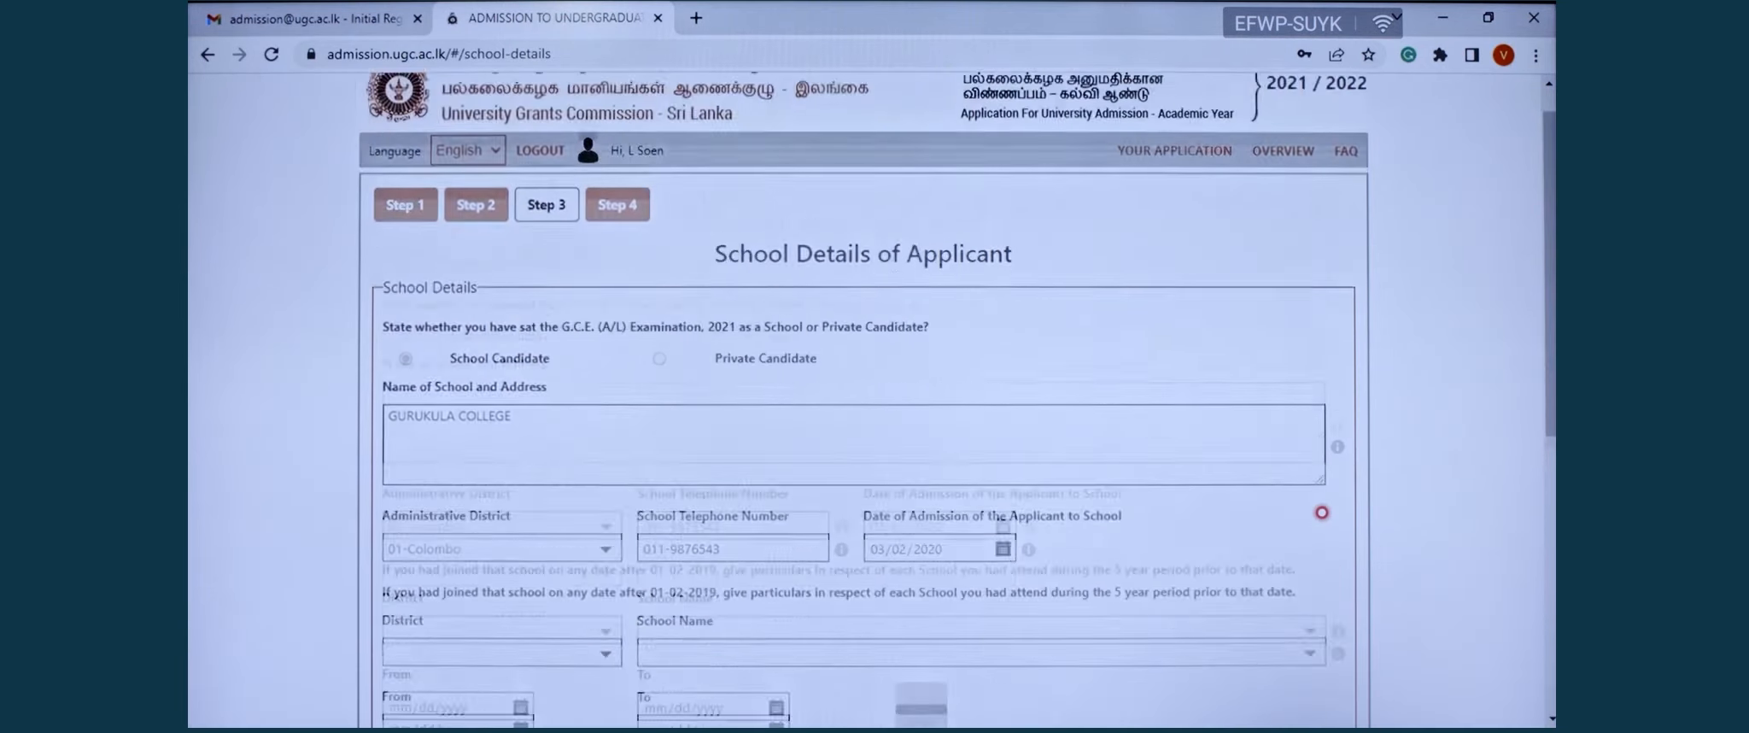
scroll(1322, 512, "down", 10)
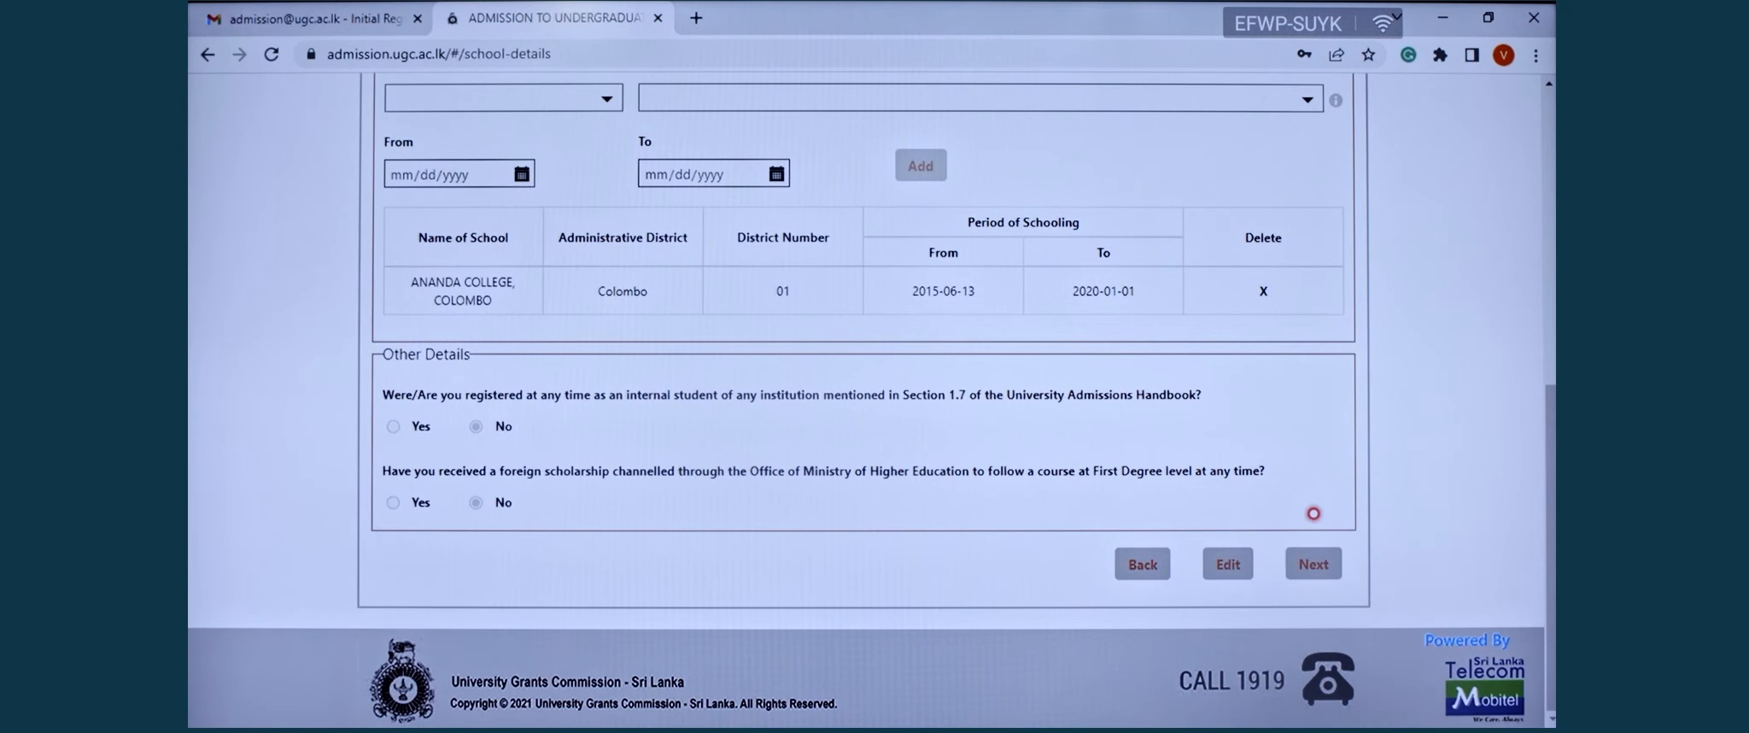
left_click(1308, 570)
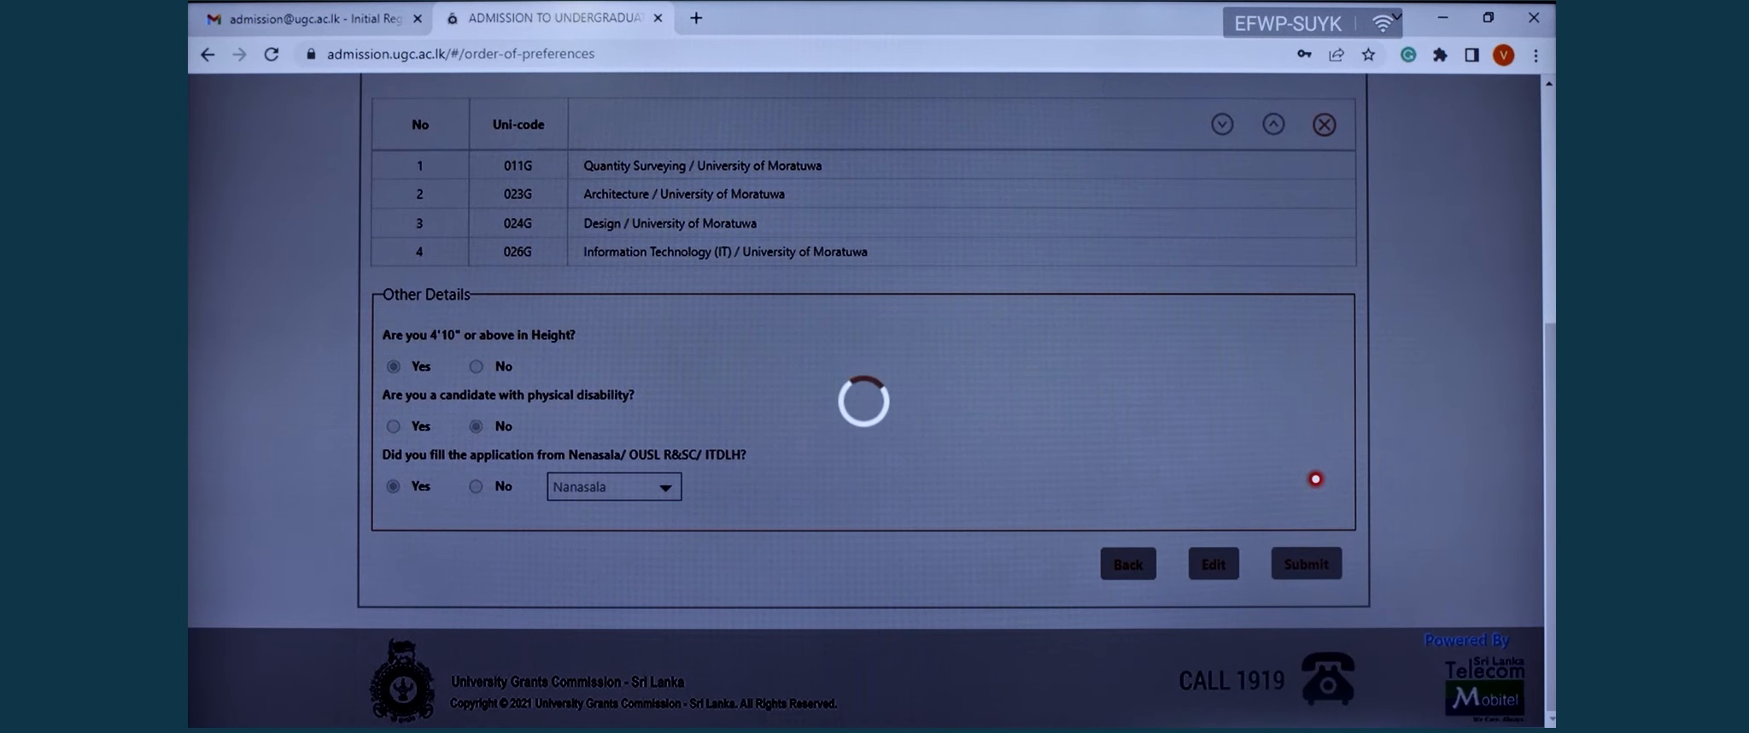
Review the course preferences and other details in Step 4, and submit the application by entering the applicant's index number
scroll(1315, 479, "up", 5)
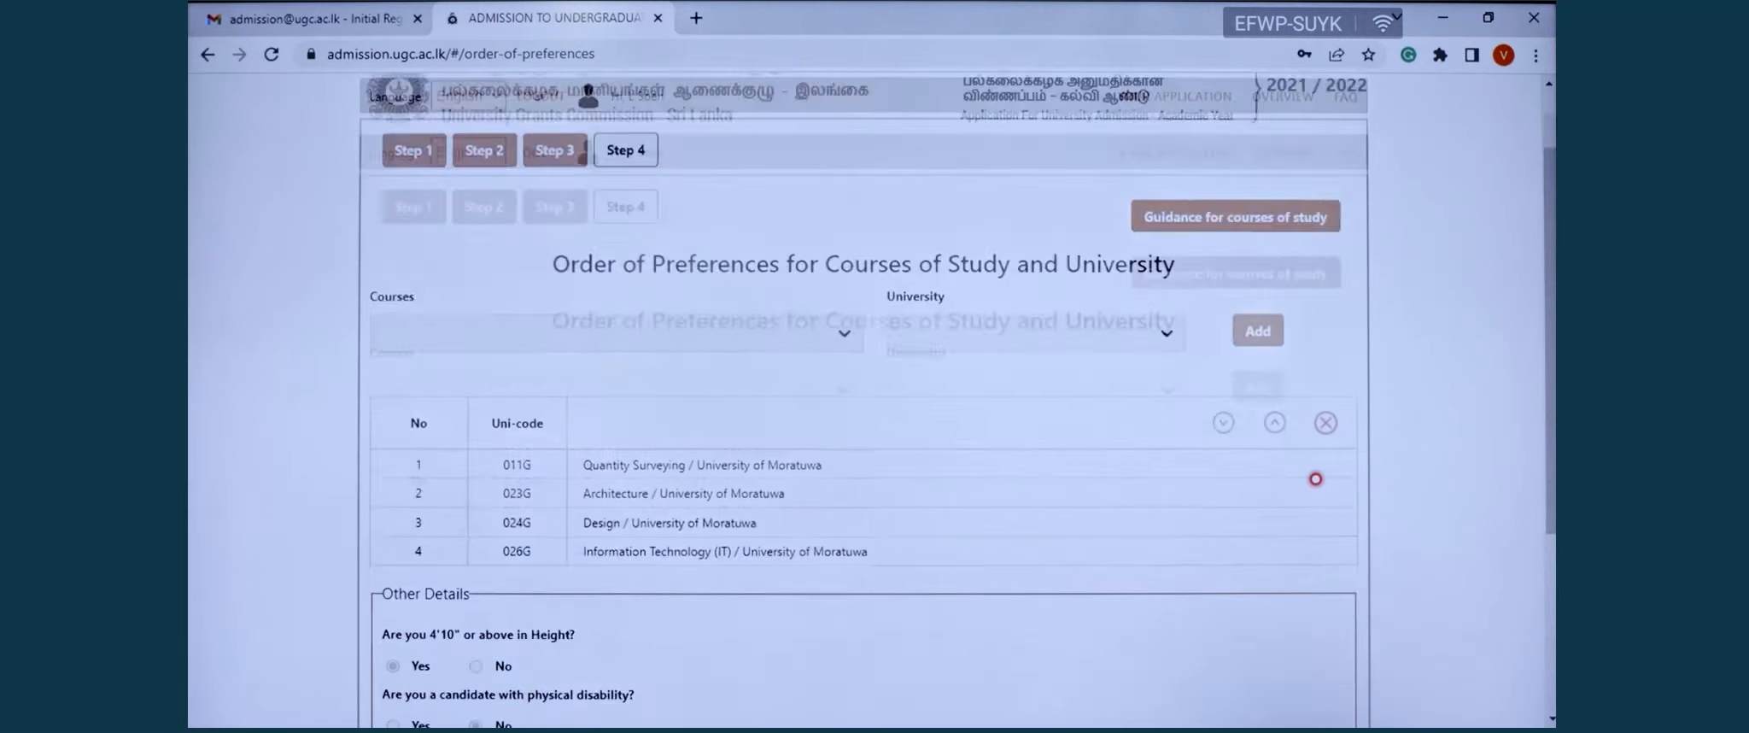
scroll(1315, 479, "down", 5)
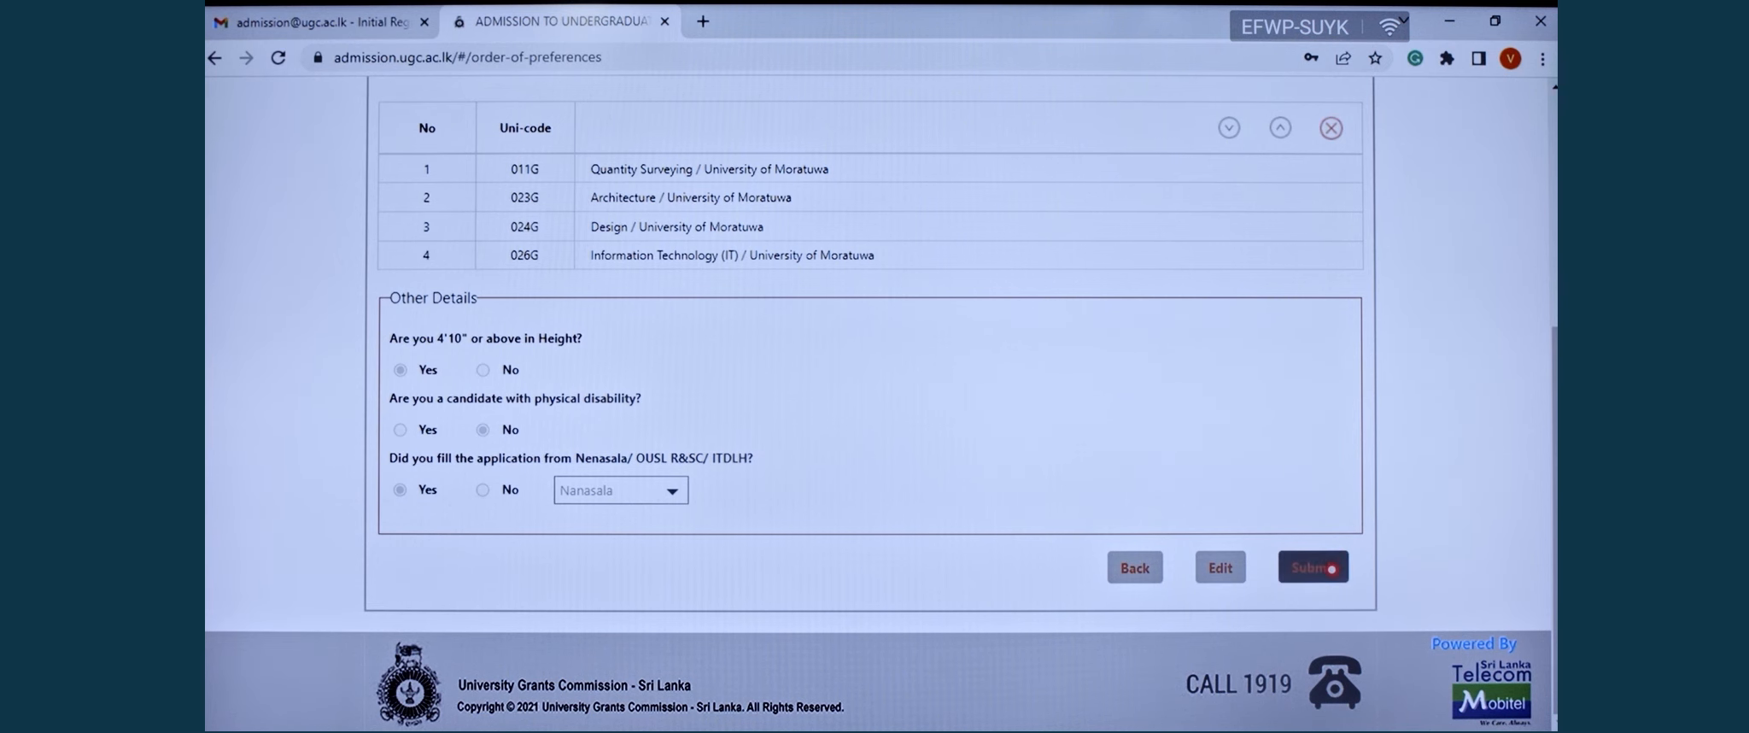
left_click(1331, 568)
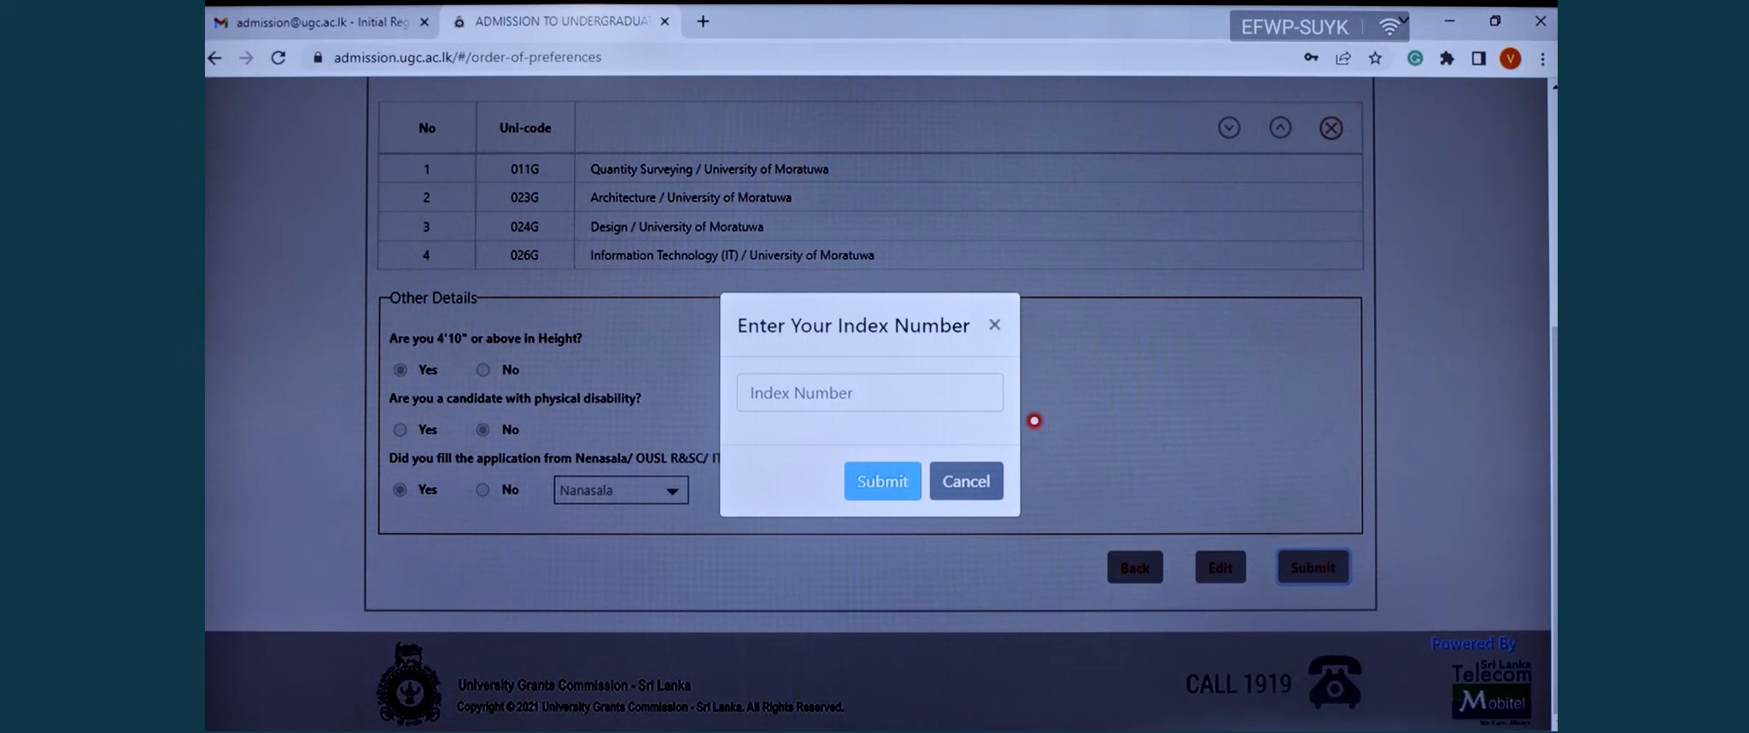
left_click(950, 395)
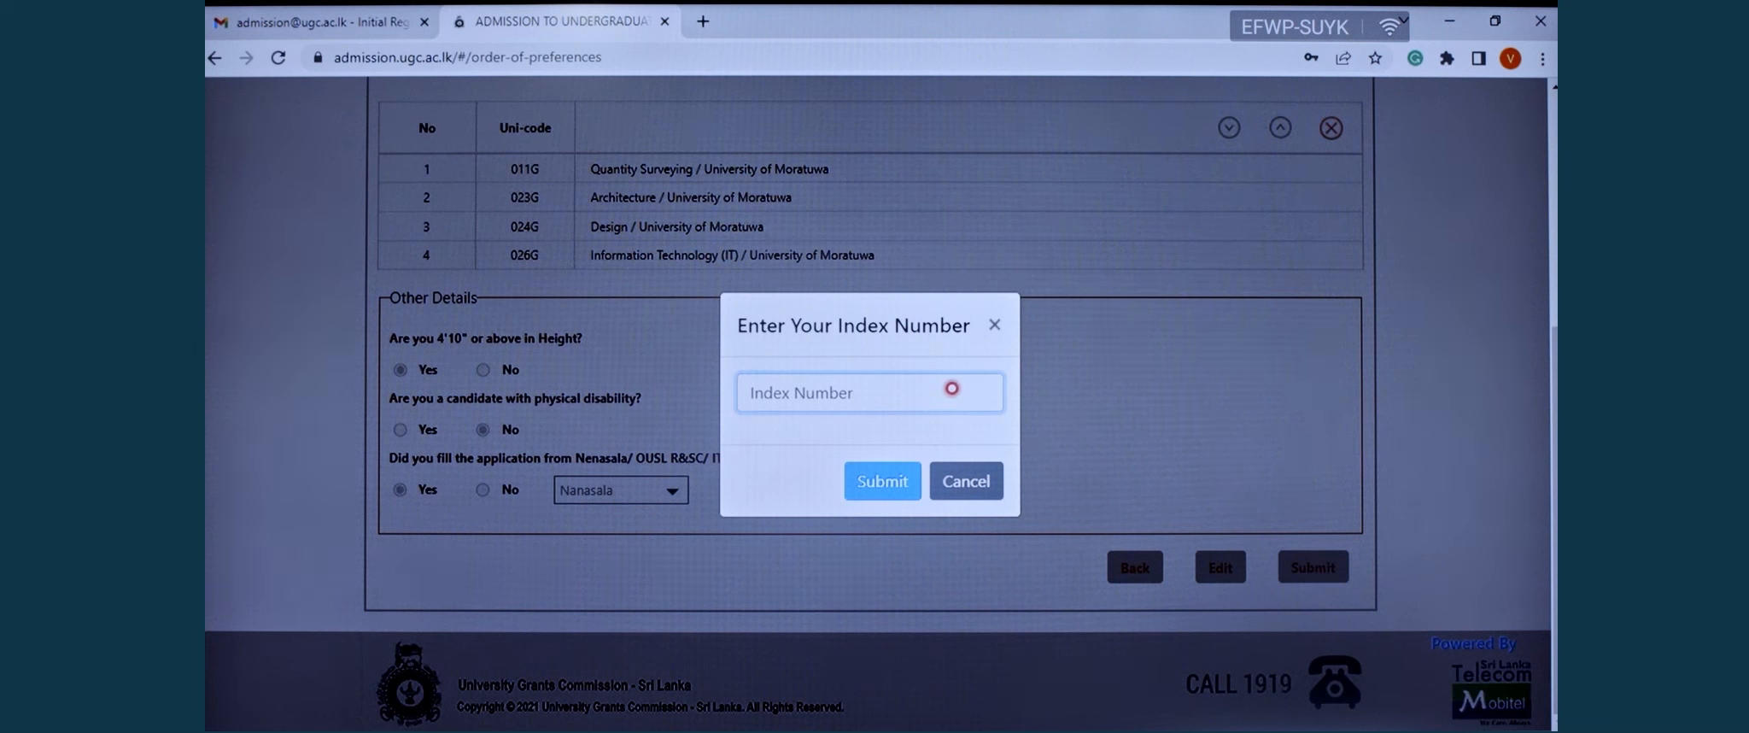
type("1111114")
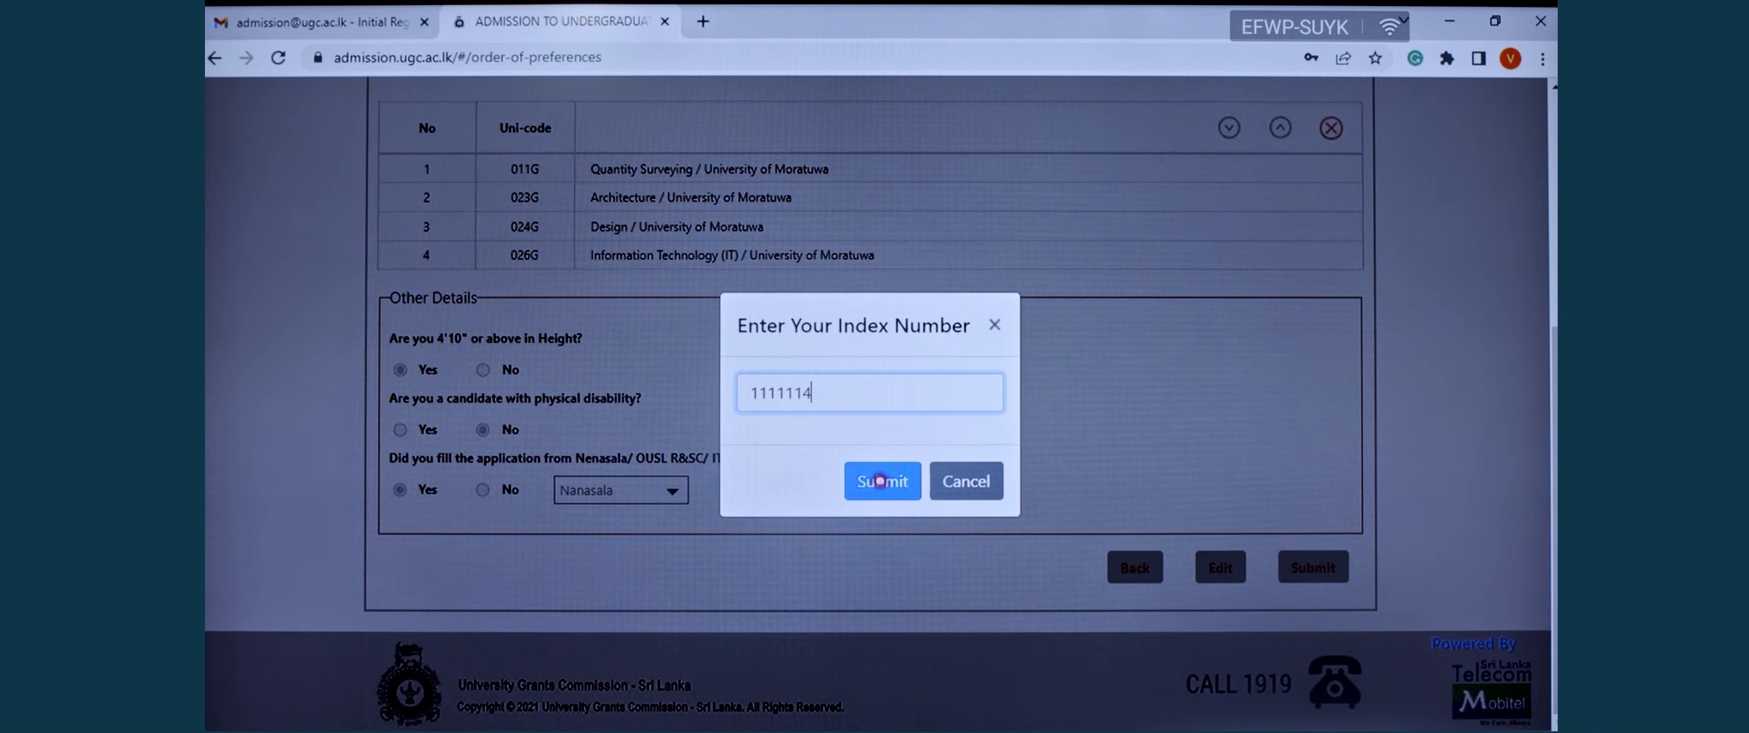
left_click(880, 480)
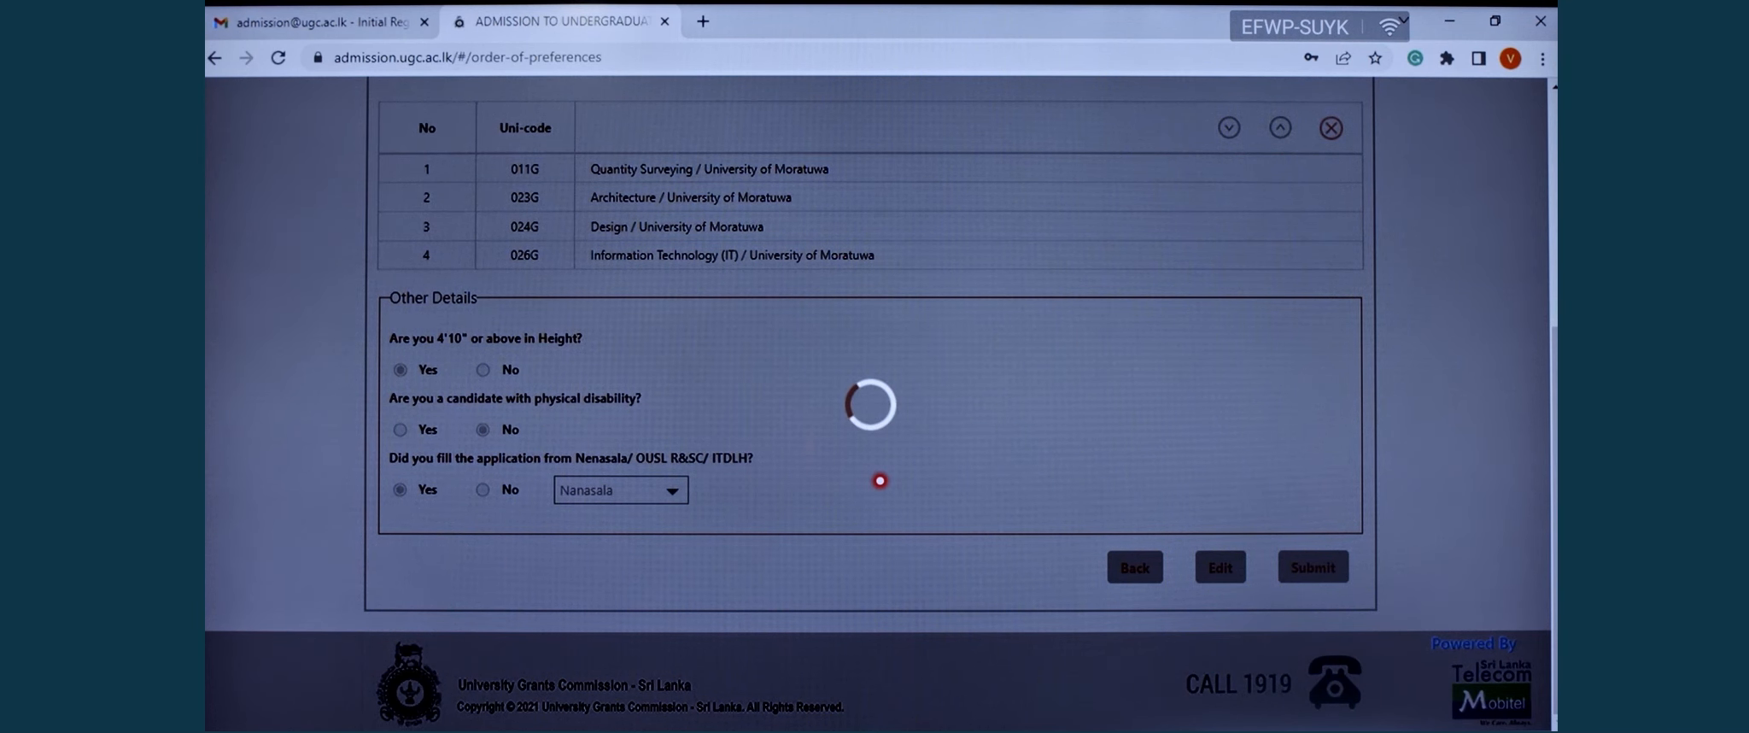